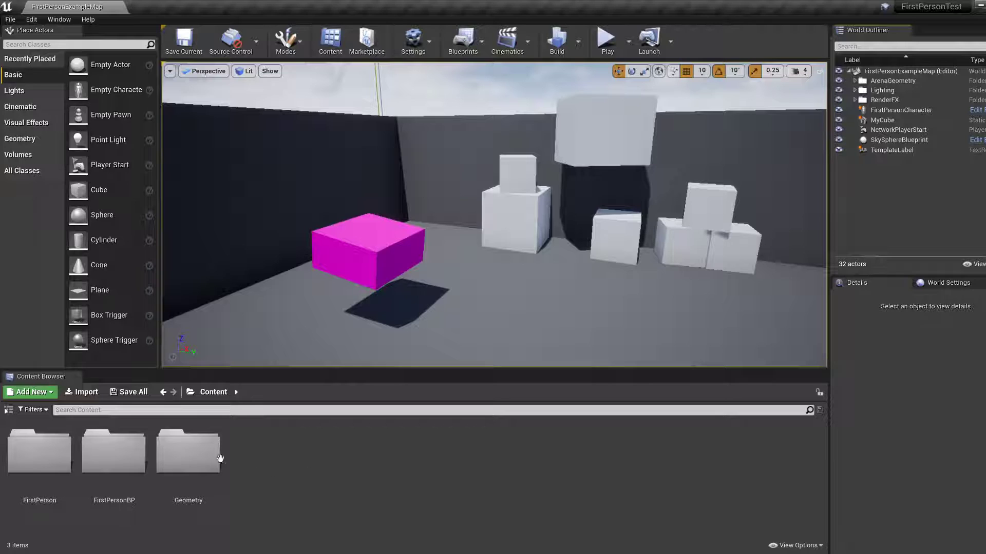
left_click(213, 394)
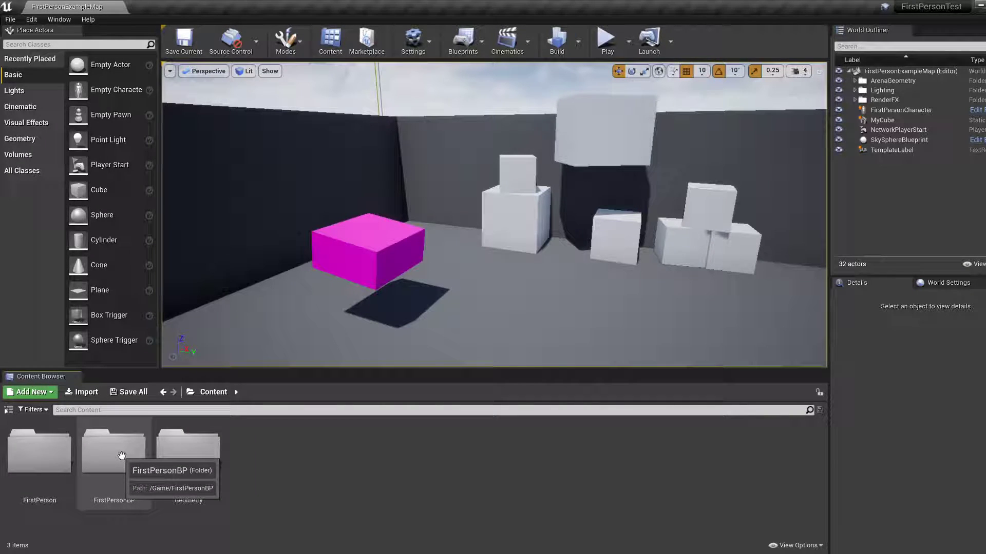
mouse_move(524, 296)
right_mouse_down()
mouse_move(603, 308)
mouse_move(557, 331)
mouse_move(547, 268)
mouse_move(531, 258)
mouse_move(511, 272)
mouse_move(516, 288)
right_mouse_up()
key("s")
key("w")
key("s")
key("w")
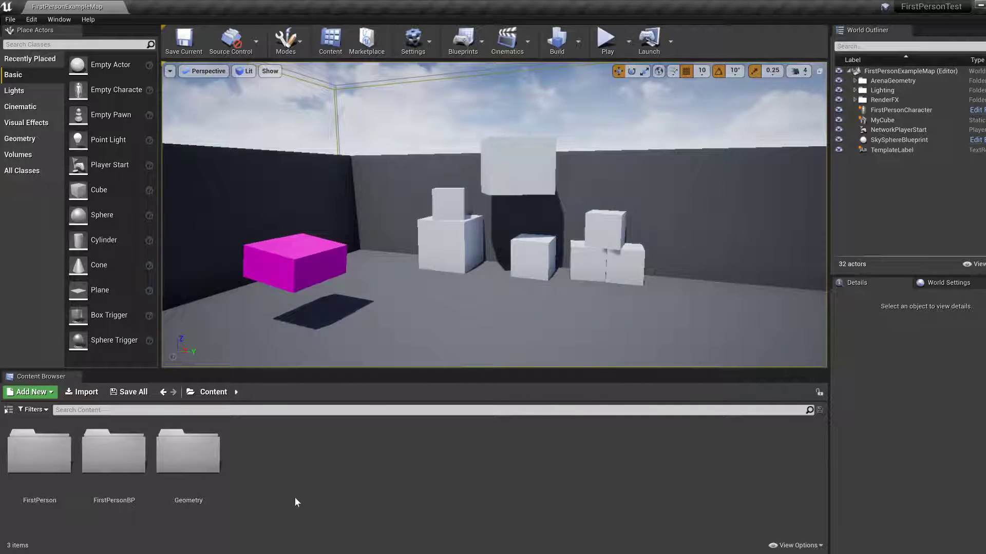
Create an Actor-based Blueprint class named Platform in the FirstPersonBP/Blueprints folder.
double_click(100, 464)
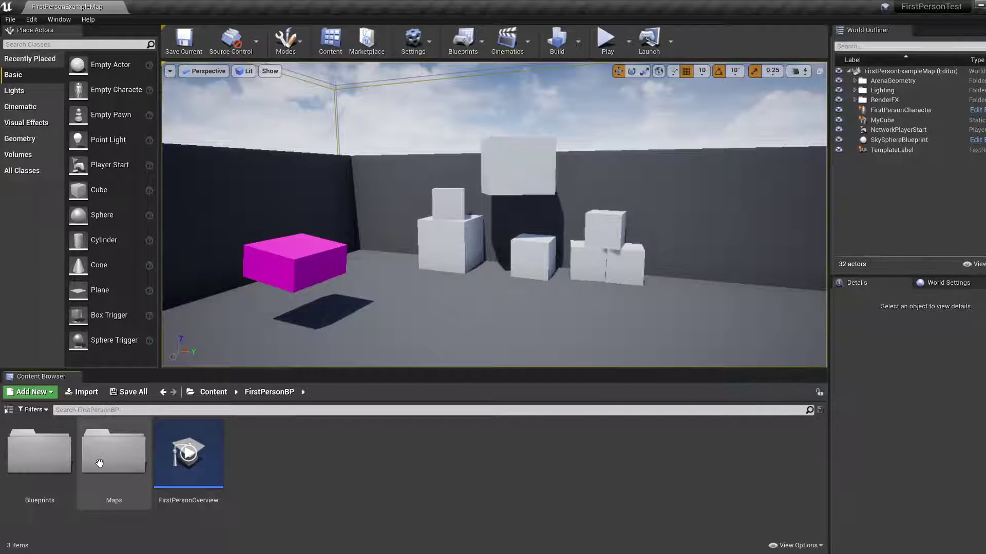
double_click(48, 458)
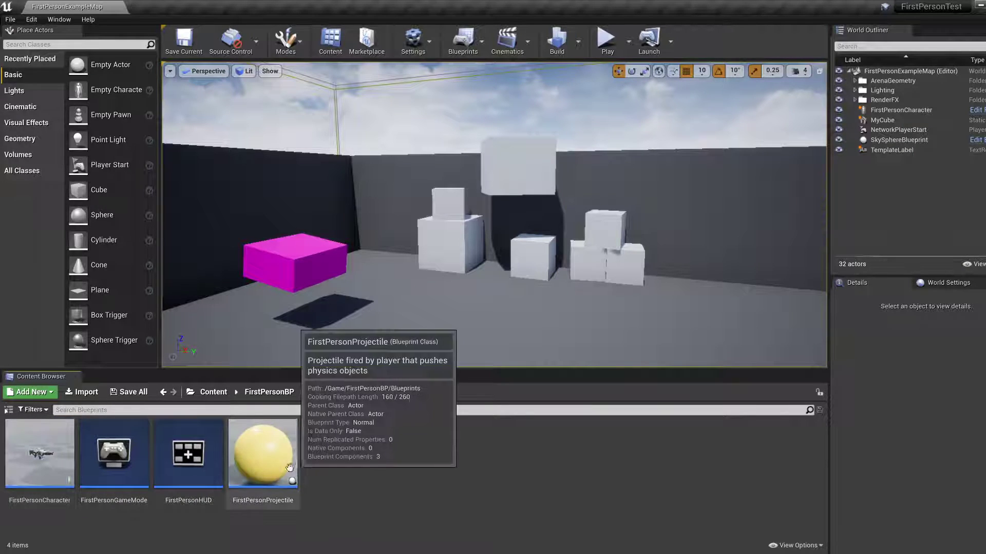
right_click(375, 476)
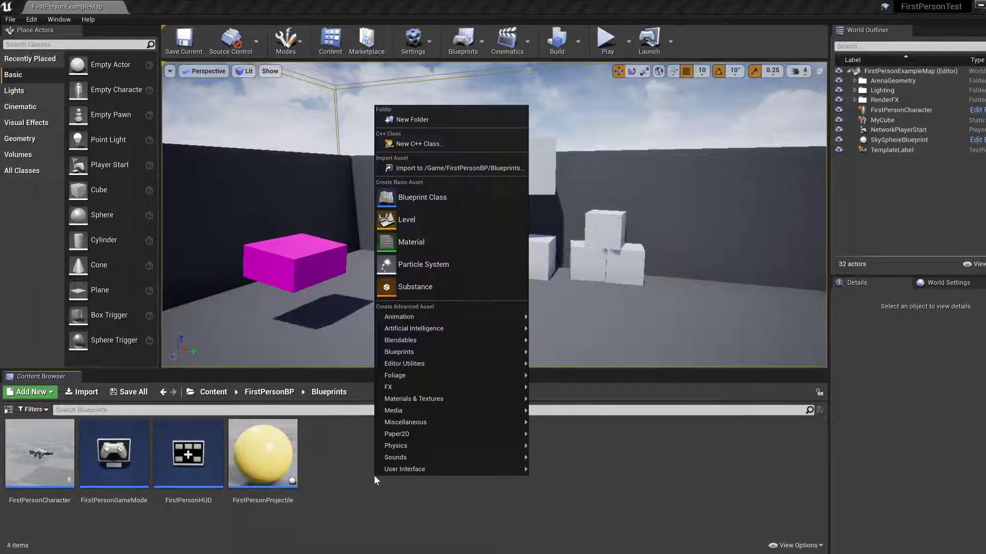
right_click(340, 467)
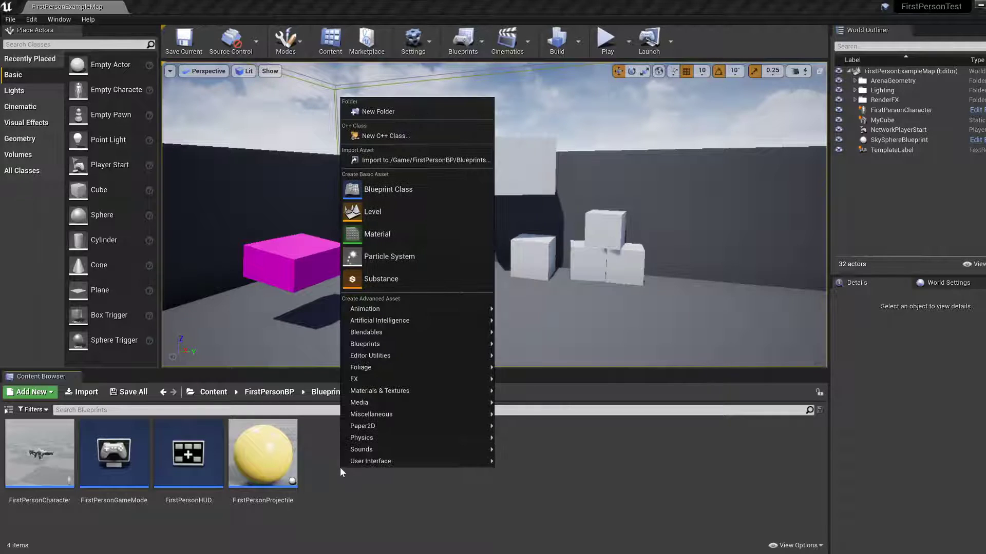
left_click(415, 191)
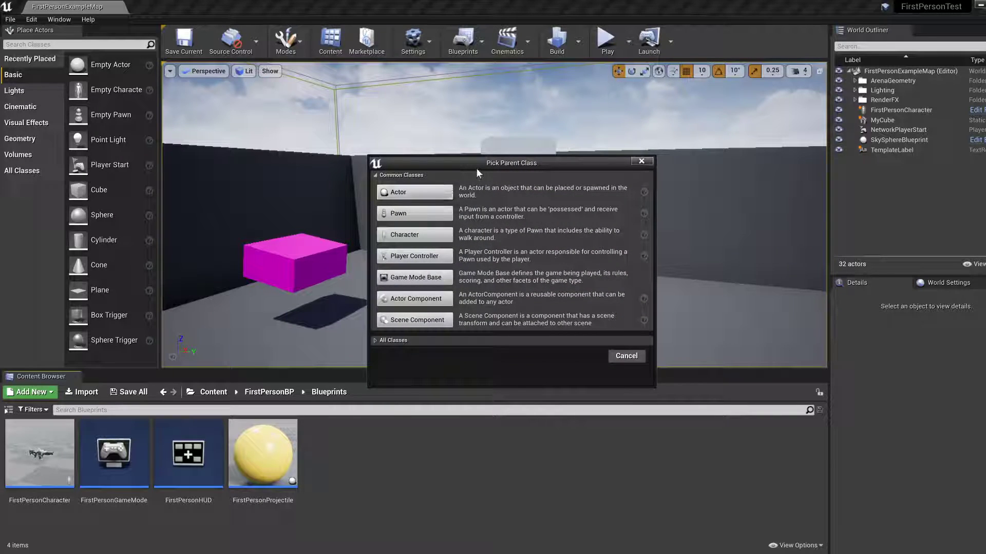
mouse_move(443, 189)
left_click(415, 193)
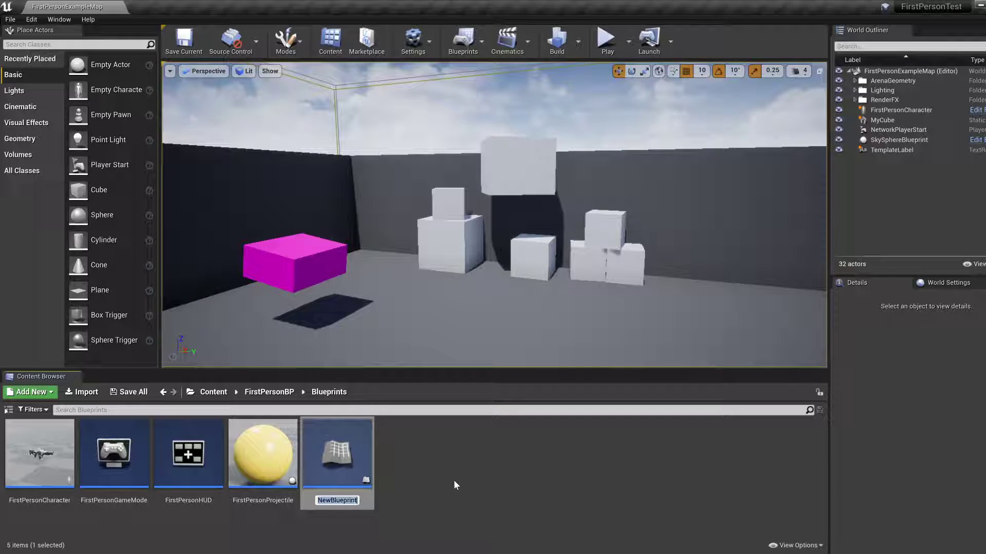
type("Platform")
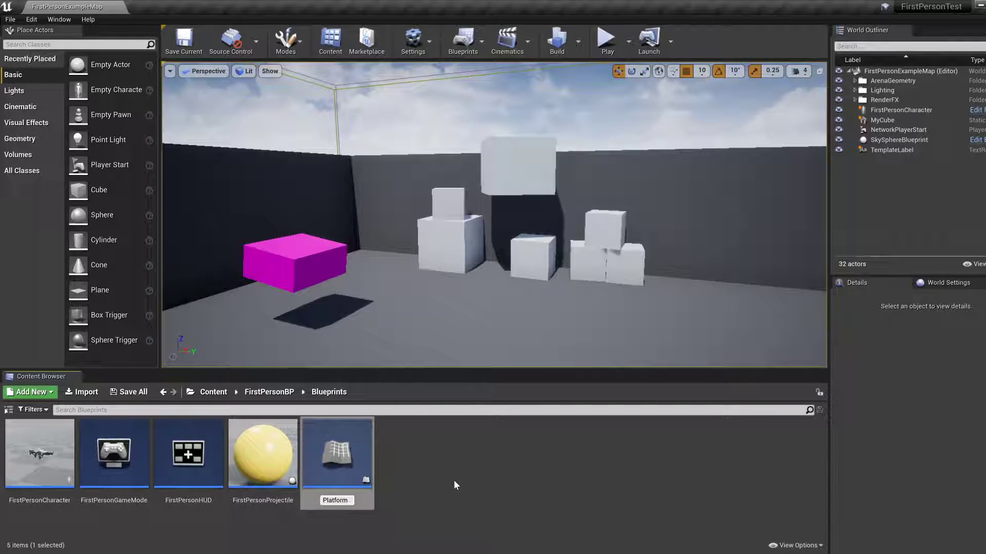
key("Return")
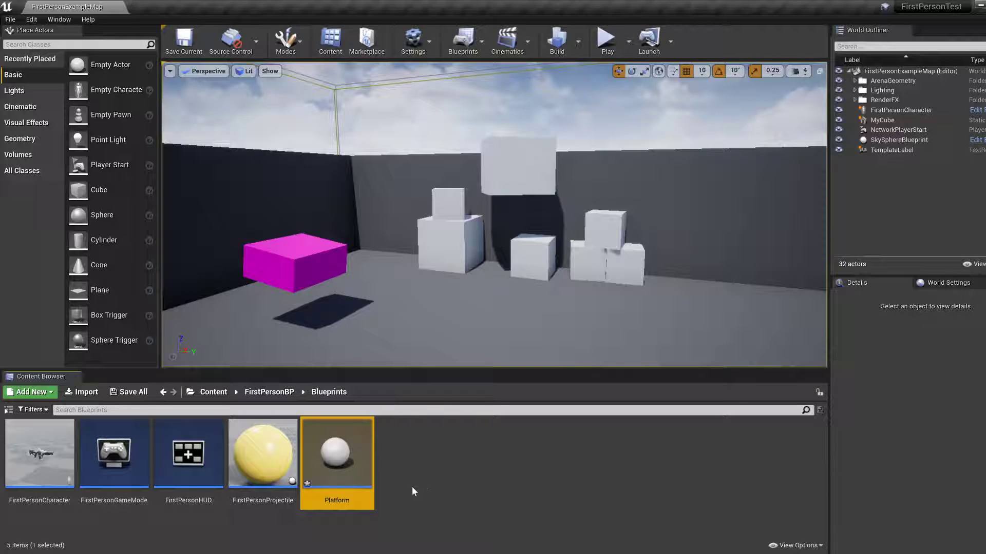
Open the Platform Blueprint and dock its editor window beside the FirstPersonExampleMap level tab.
double_click(339, 462)
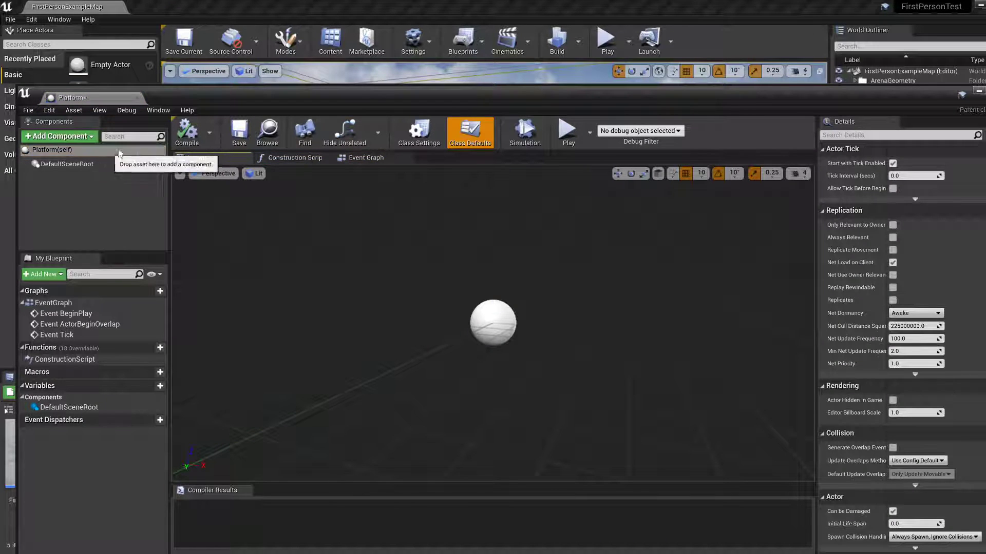
left_click_drag(54, 97, 149, 7)
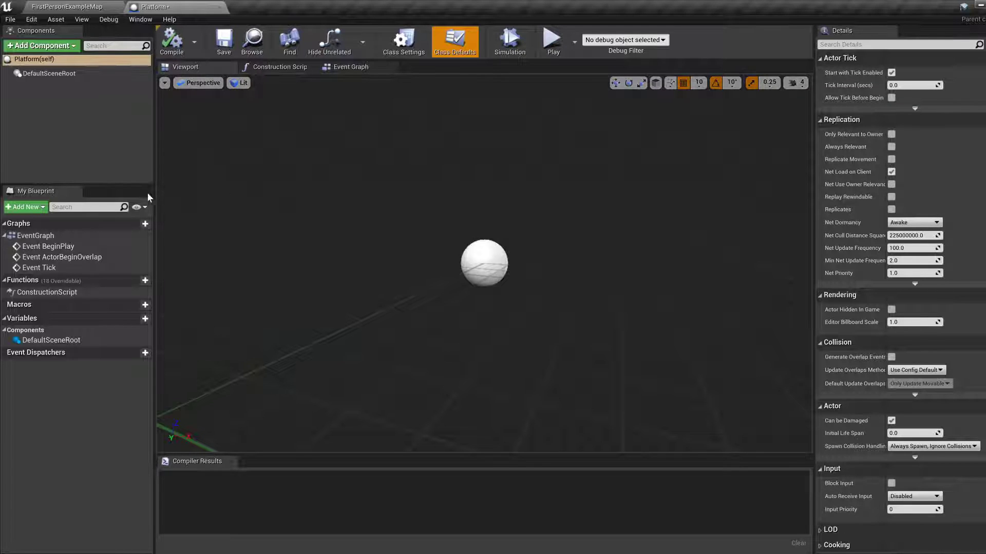
mouse_move(531, 265)
right_mouse_down()
mouse_move(541, 254)
mouse_move(532, 268)
right_mouse_up()
key("w")
key("s")
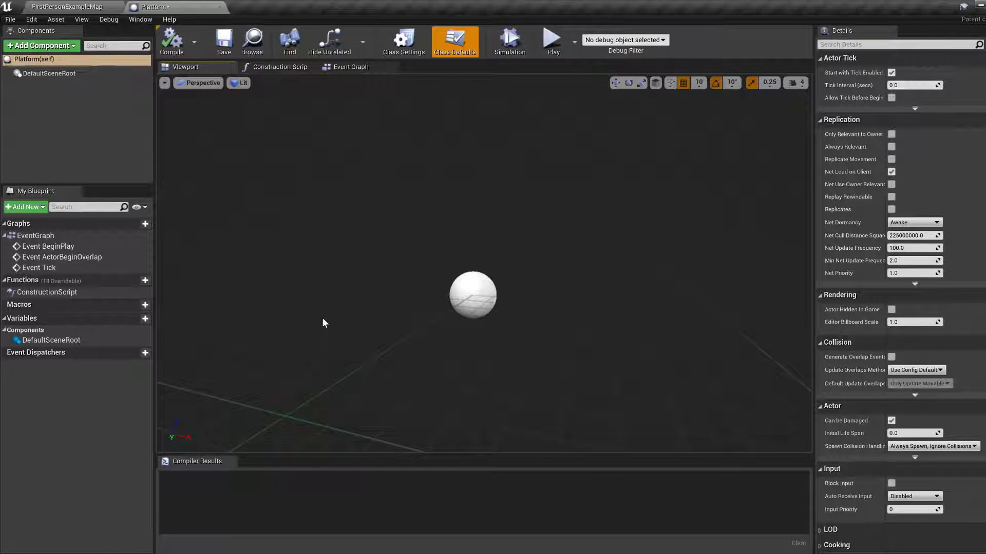
left_click(351, 68)
right_click_drag(661, 210, 490, 190)
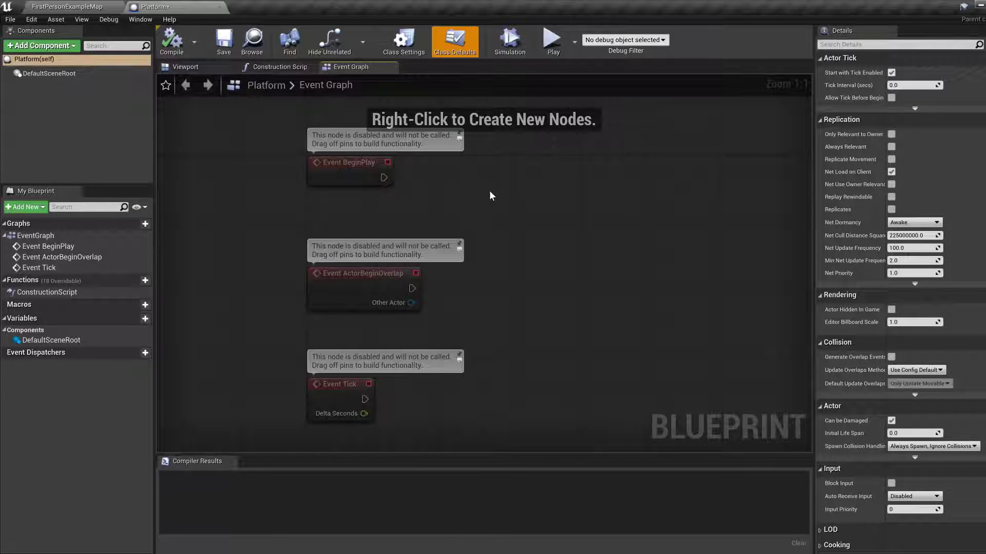
left_click(182, 68)
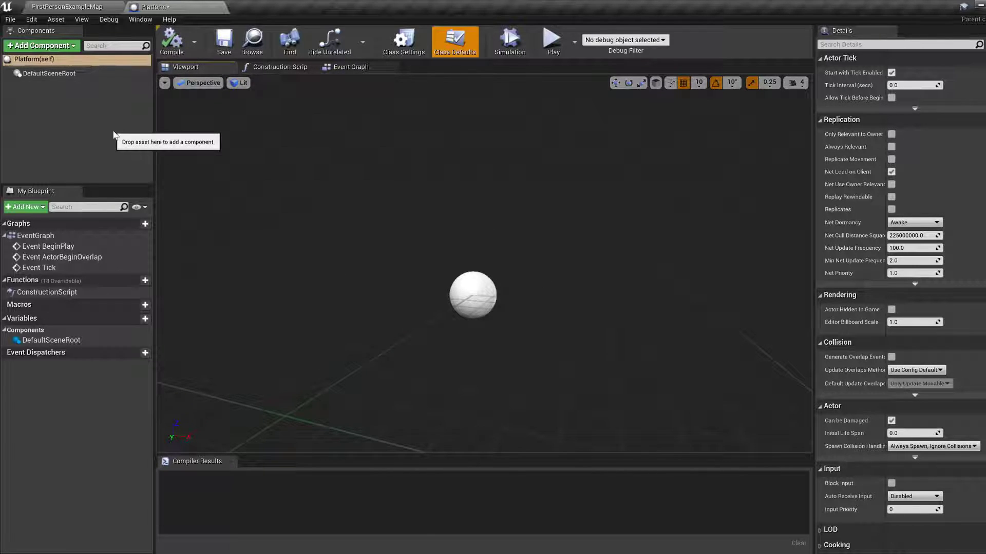
Add a Cube component to the Platform Blueprint, keeping its default name and static mesh.
left_click(45, 46)
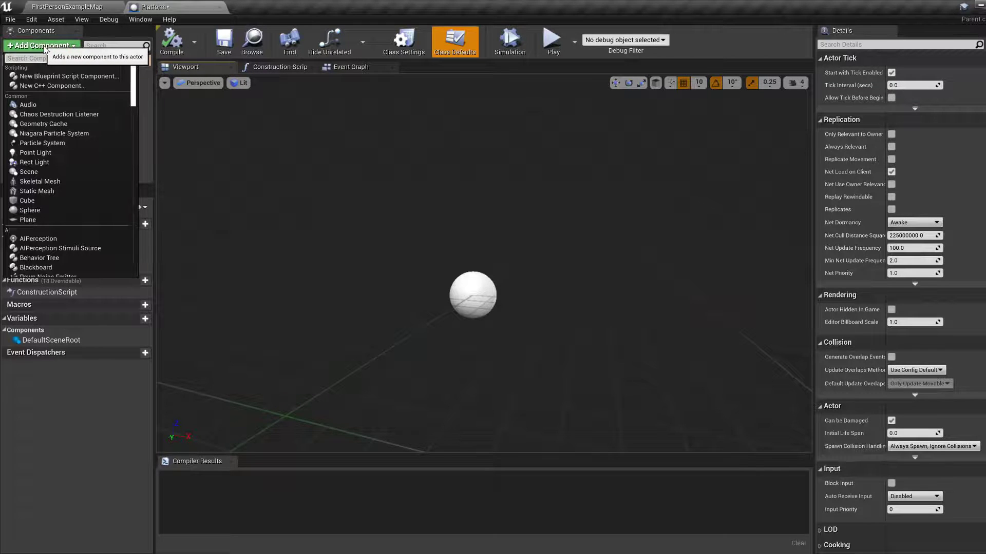
left_click(34, 198)
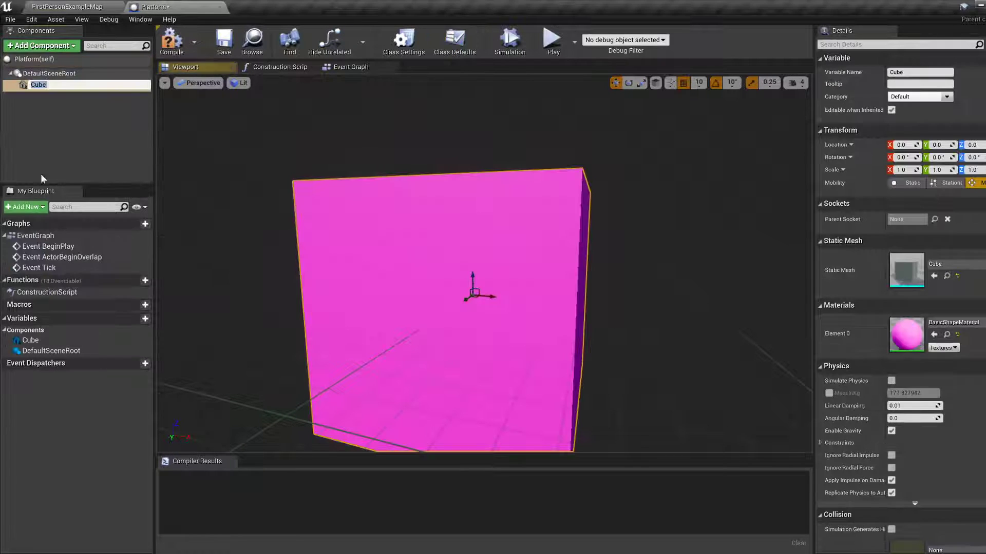
left_click(533, 216)
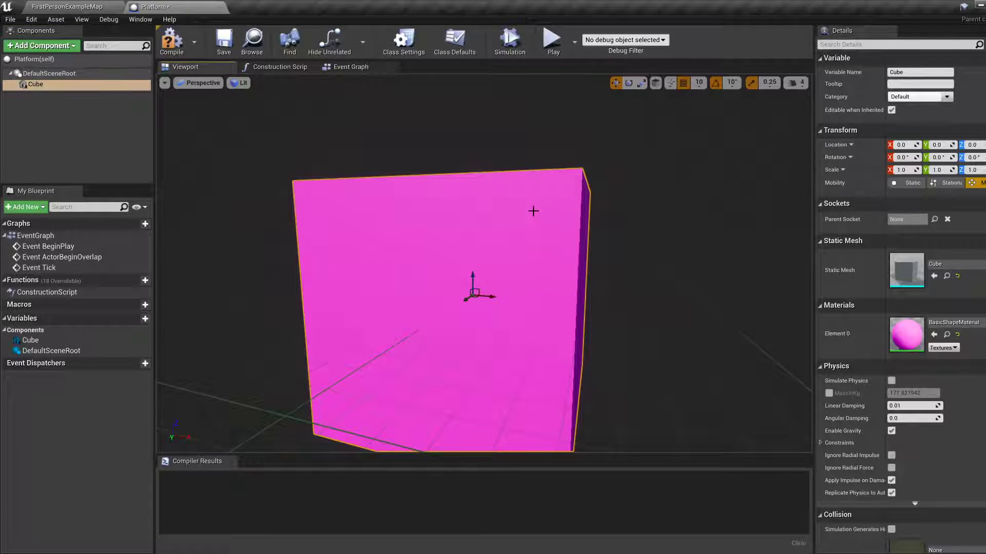
left_click(953, 271)
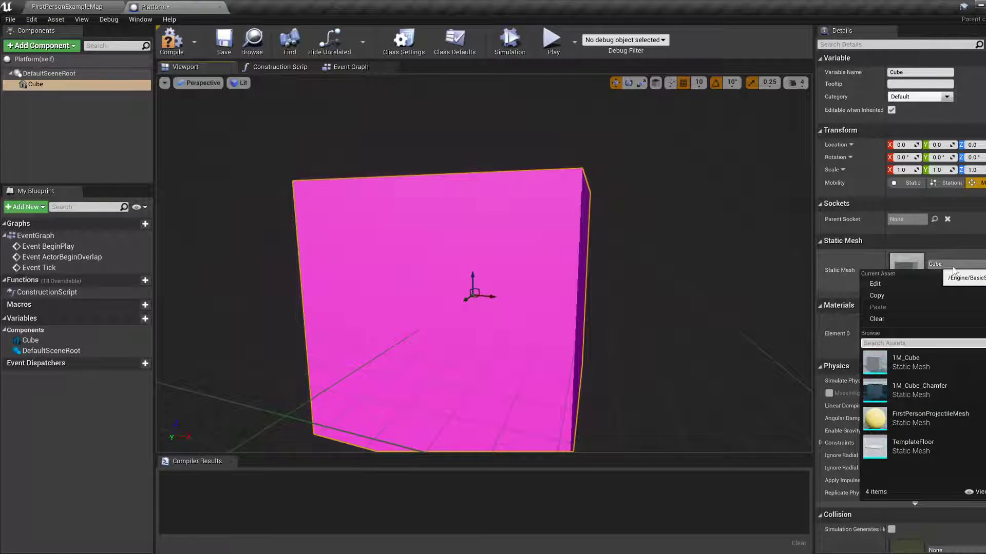
key("Escape")
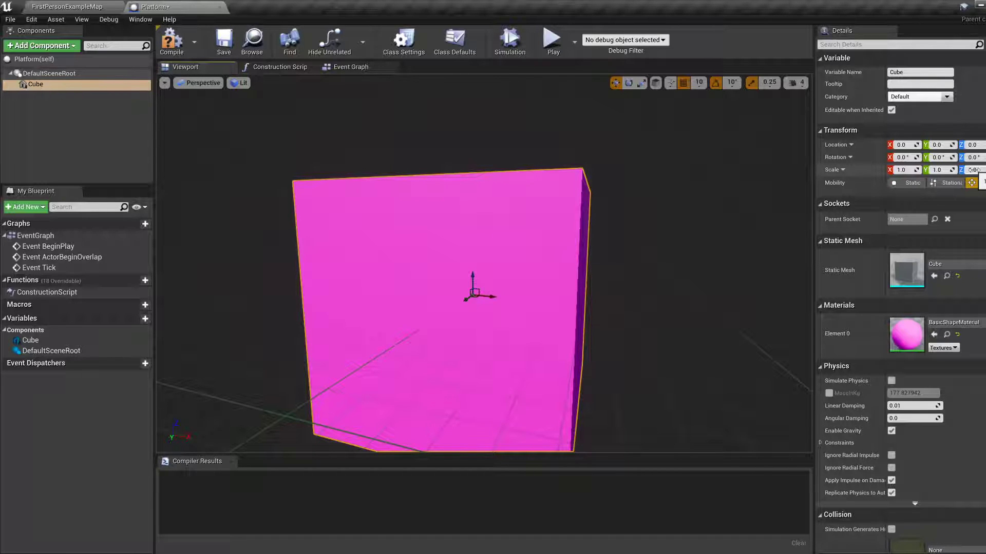
Flatten the Cube component into a wide platform with scale X 2, Y 2 and Z about 0.1375.
left_click_drag(972, 170, 924, 170)
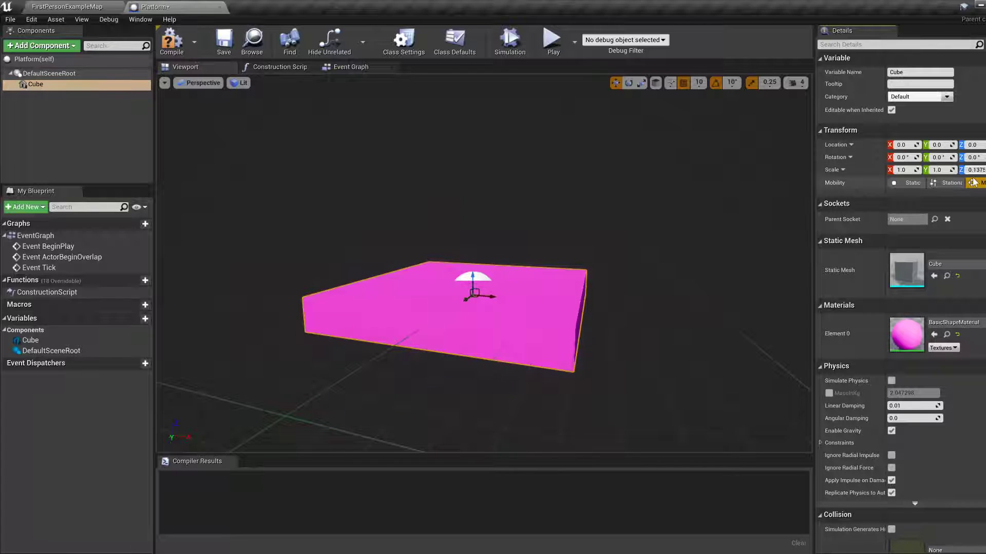
mouse_move(938, 170)
left_mouse_down()
mouse_move(970, 170)
mouse_move(931, 171)
left_mouse_up()
left_click(937, 169)
type("2")
key("Return")
left_click(902, 170)
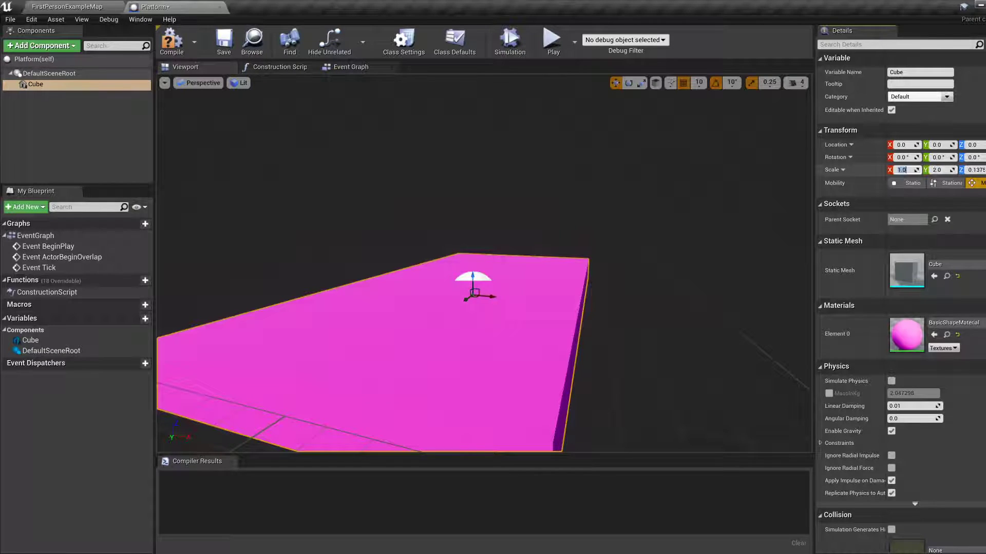
type("2")
key("Return")
scroll(529, 249, "down", 5)
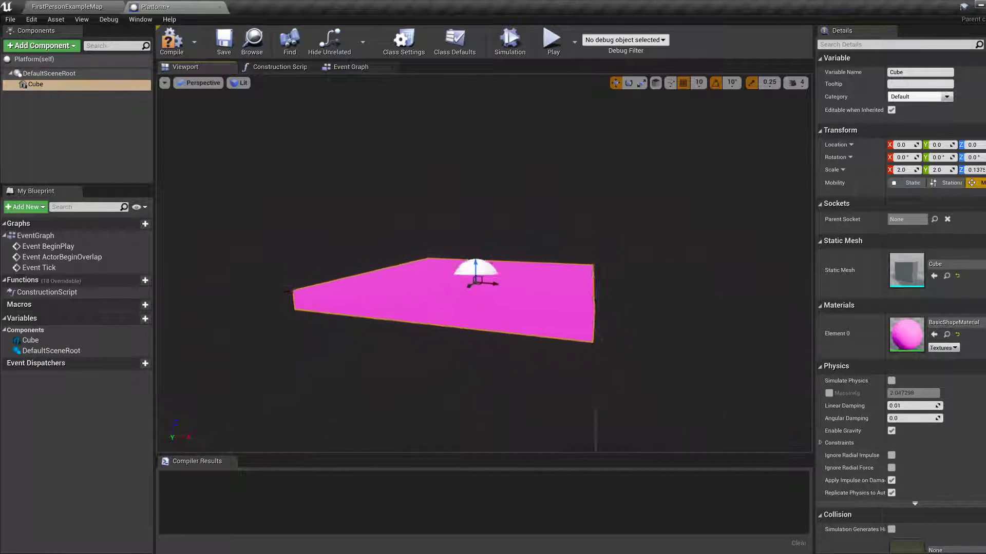
Compile and save the Platform Blueprint with its resized cube.
right_click_drag(528, 248, 544, 282)
key("a")
right_click_drag(420, 250, 419, 250)
key("d")
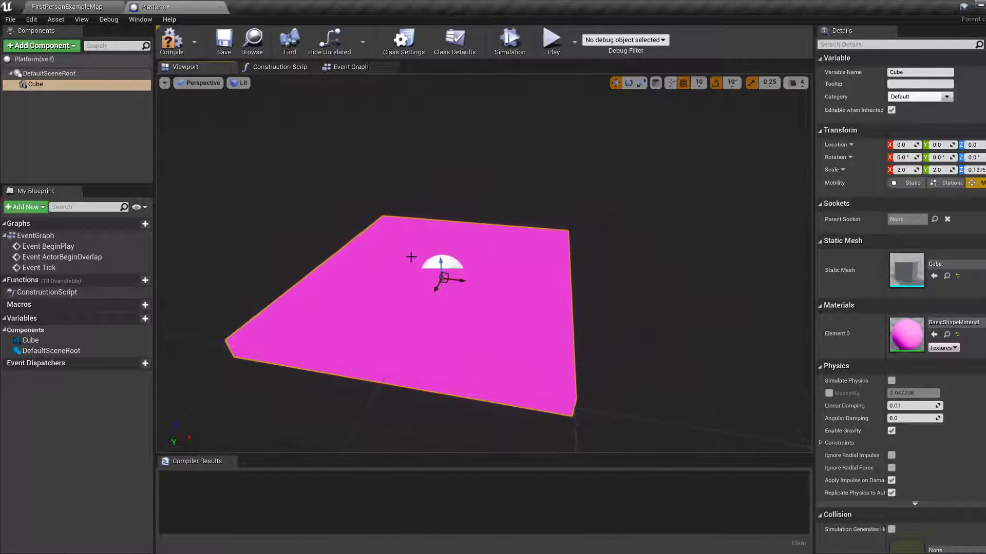
left_click(171, 47)
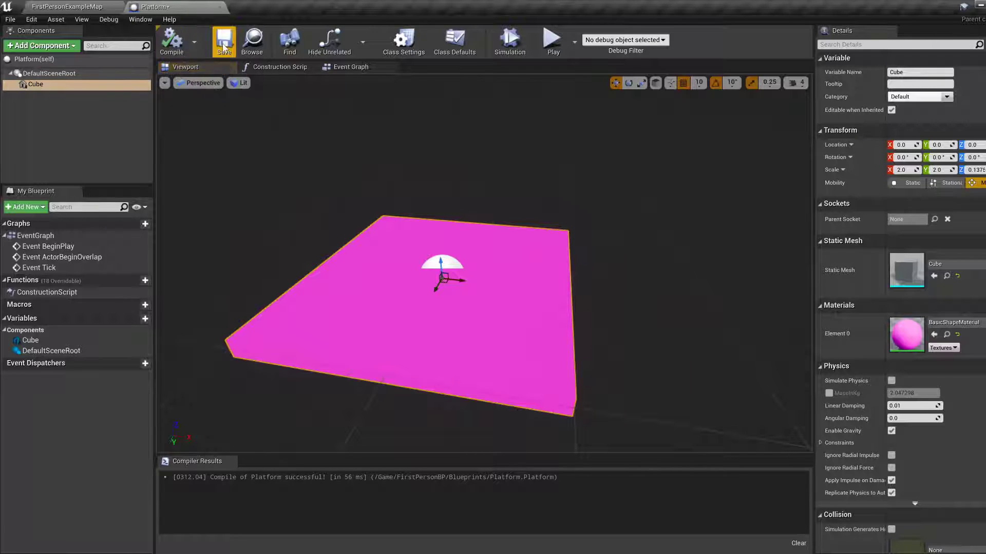
right_click_drag(307, 181, 307, 181)
key("a")
key("d")
key("a")
key("d")
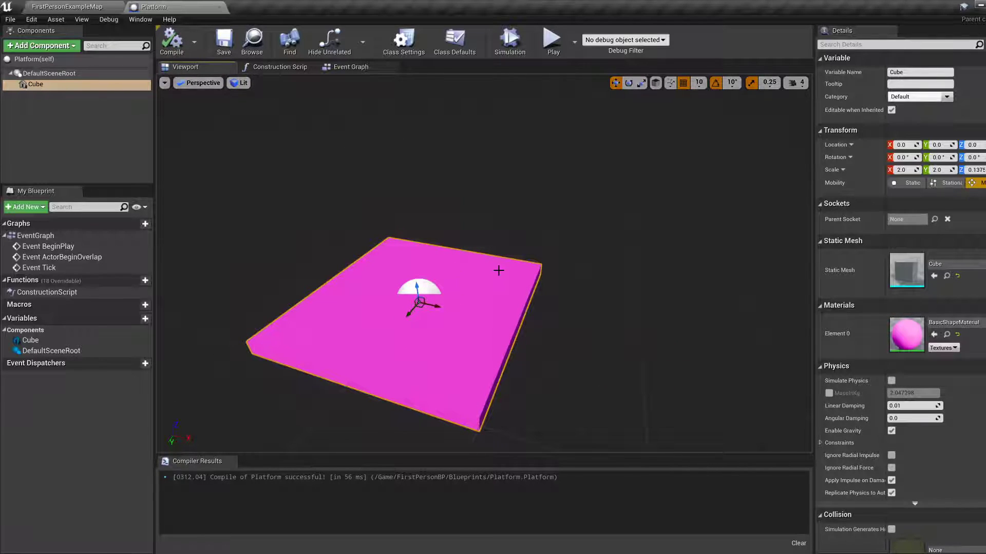
Delete the Event BeginPlay and Event ActorBeginOverlap nodes from the Event Graph, and move the Event Tick node up into their place.
left_click(346, 70)
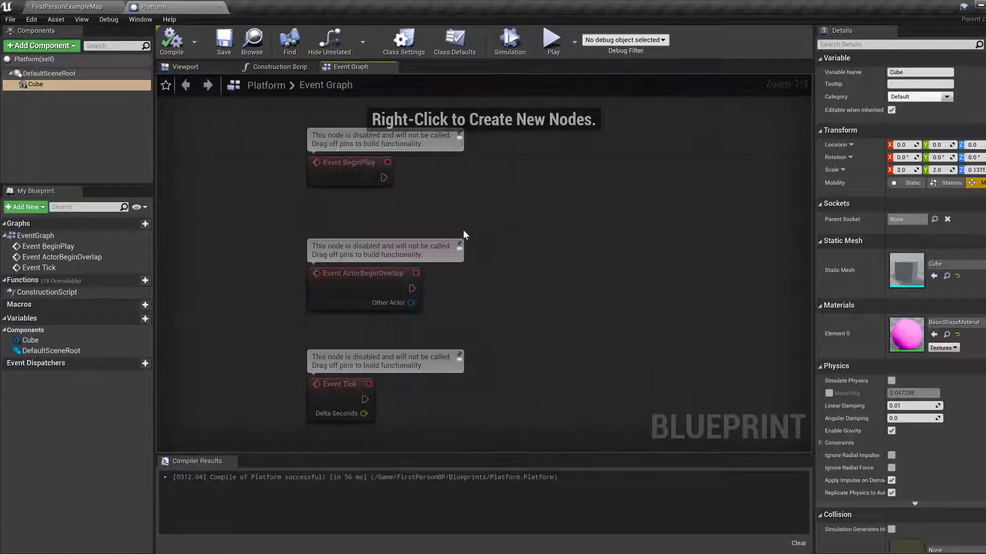
right_click_drag(516, 241, 438, 249)
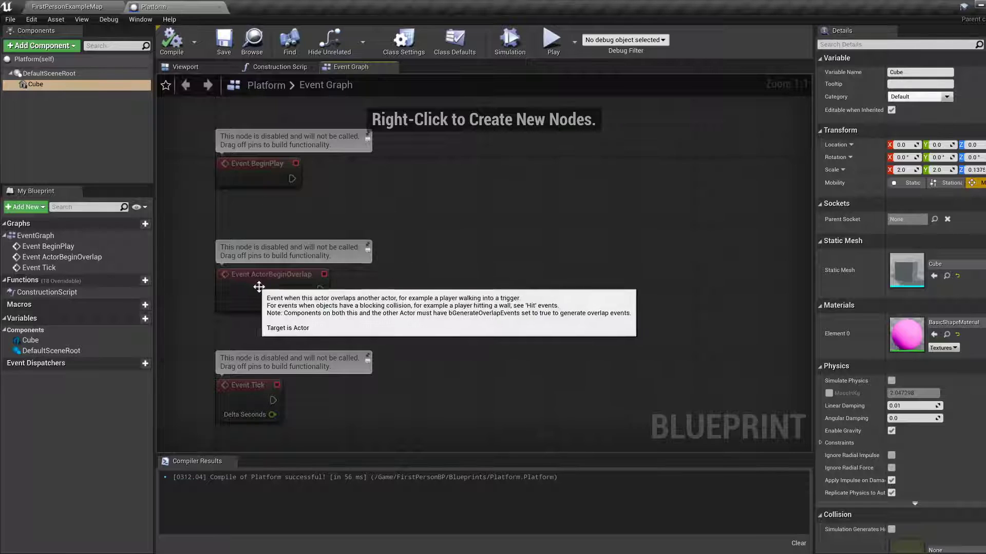
left_click(258, 174)
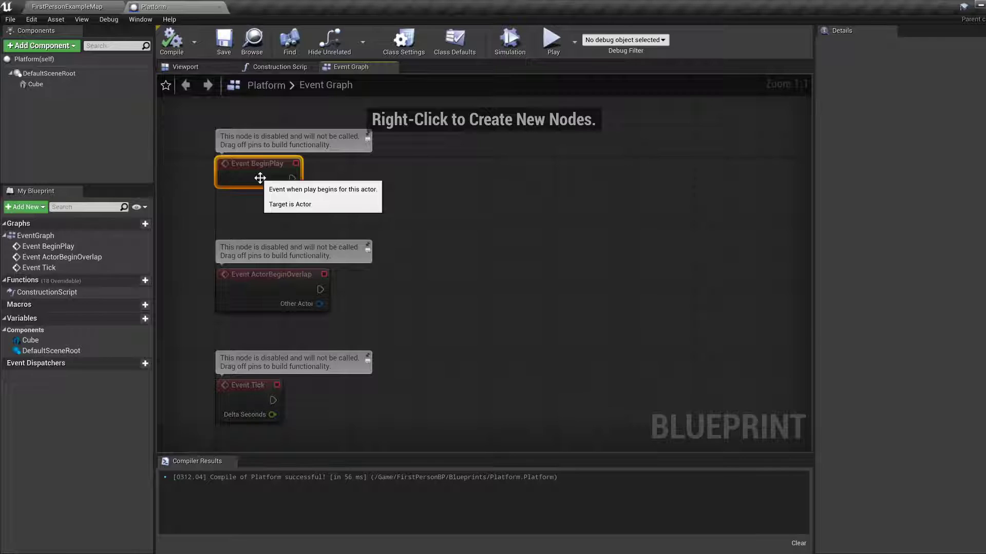
left_click(248, 210)
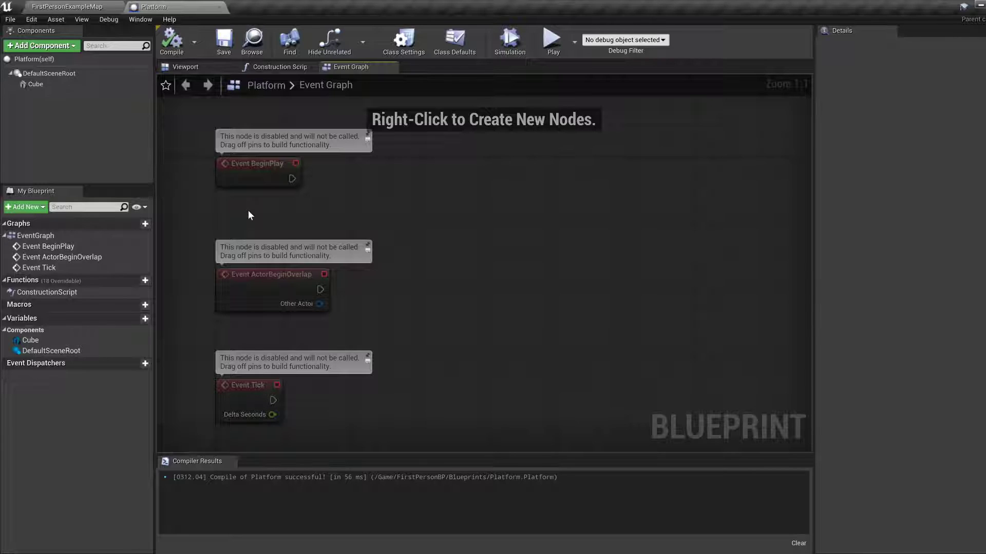
left_click(258, 174)
key("Delete")
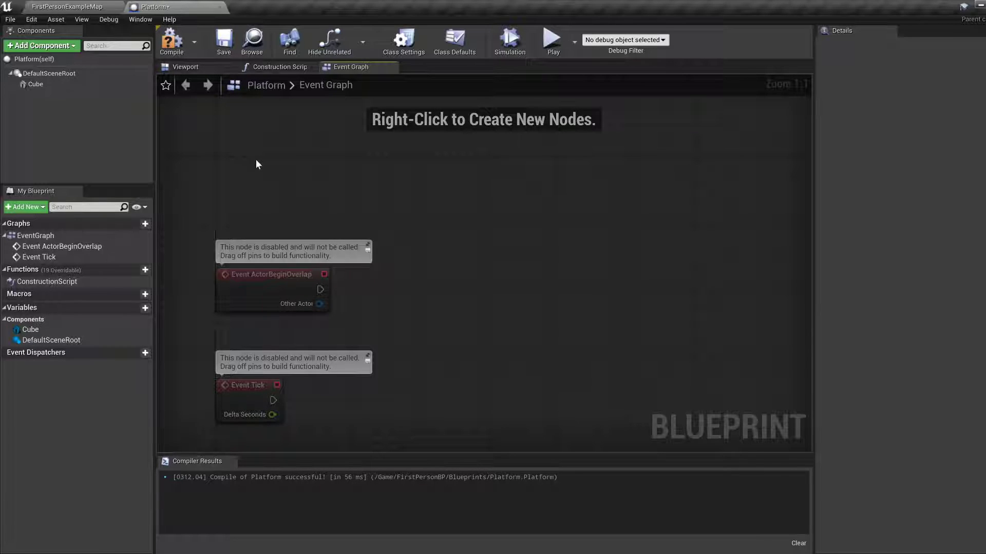
left_click(255, 300)
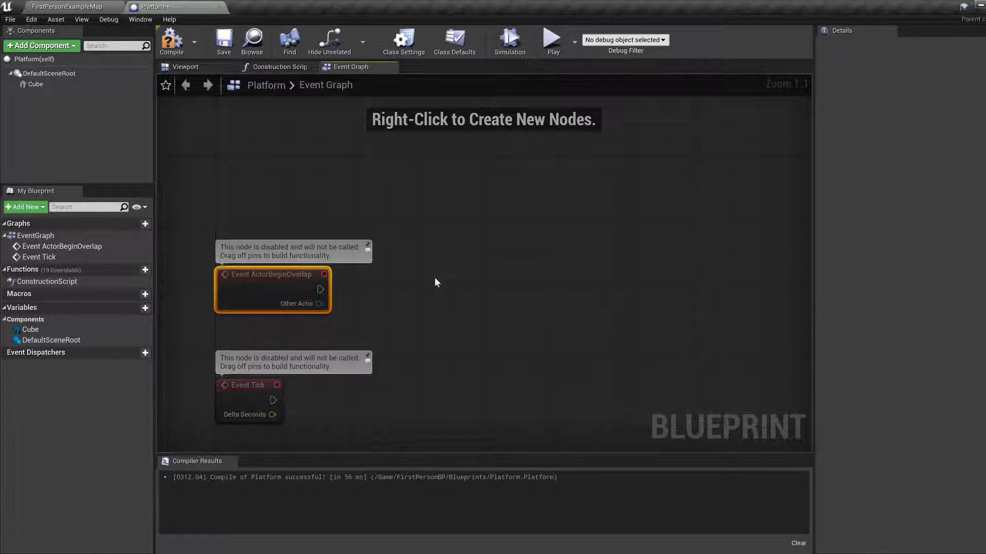
key("Delete")
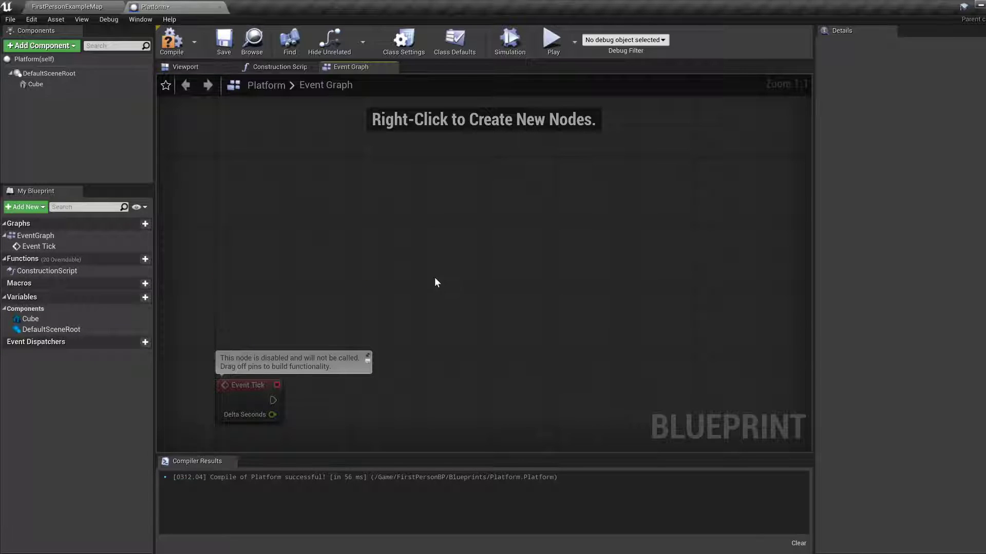
left_click_drag(245, 392, 261, 271)
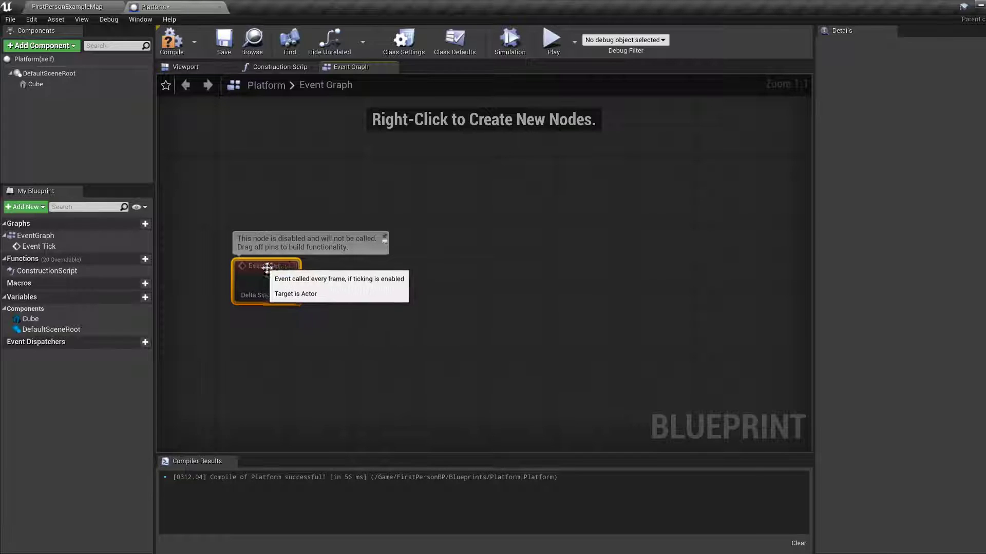
left_click(189, 68)
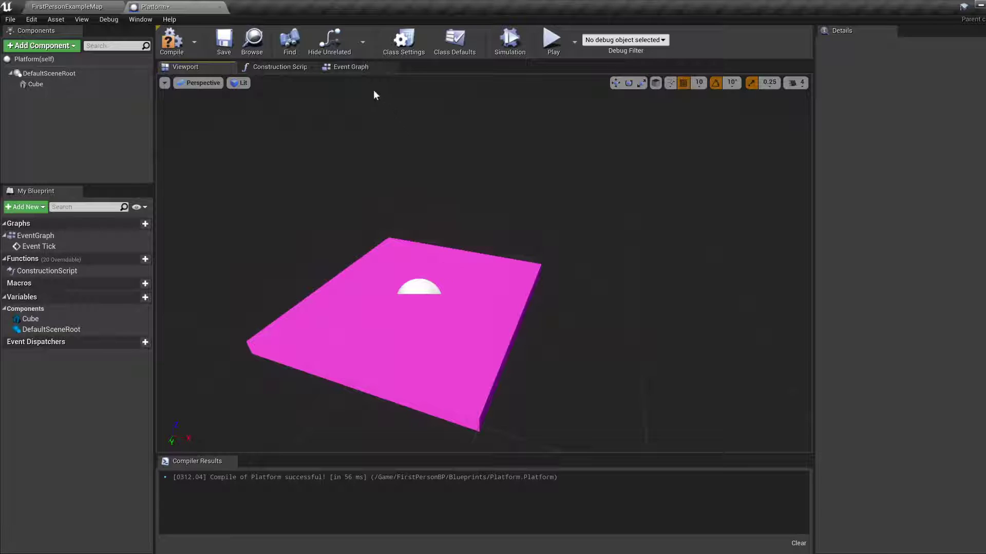
Add an AddActorLocalRotation node to the Event Graph, wired to Event Tick's execution output, and place it beside the event.
left_click(349, 67)
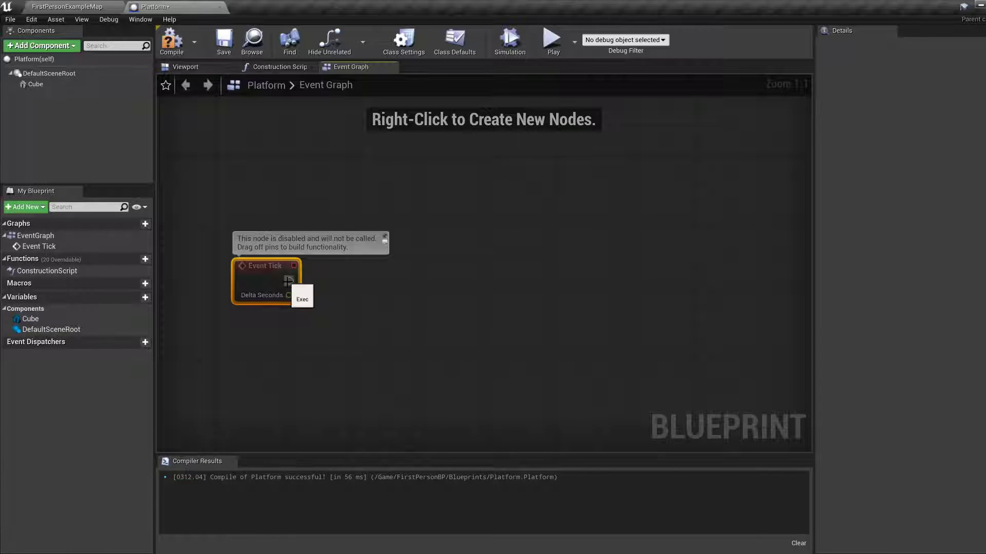
left_click_drag(288, 280, 446, 281)
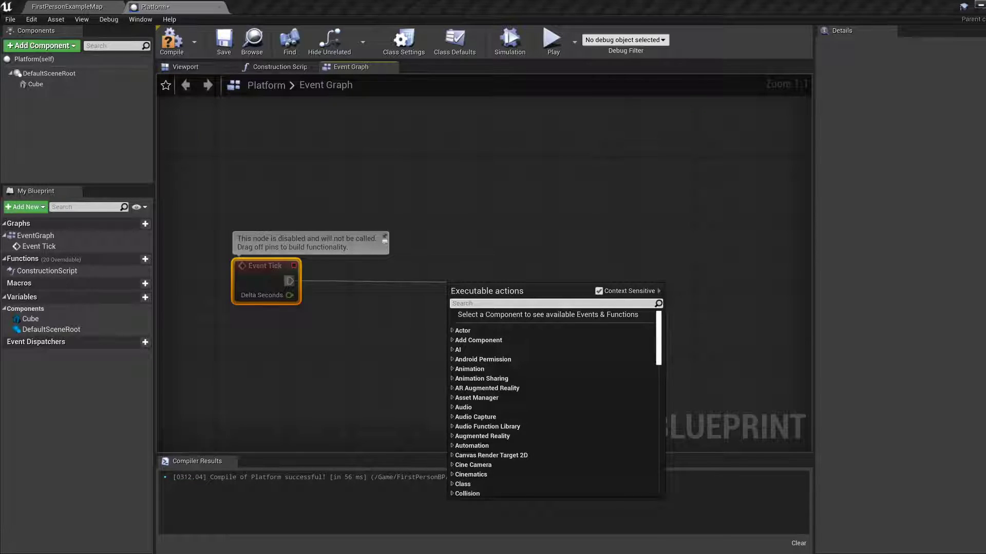
type("add local")
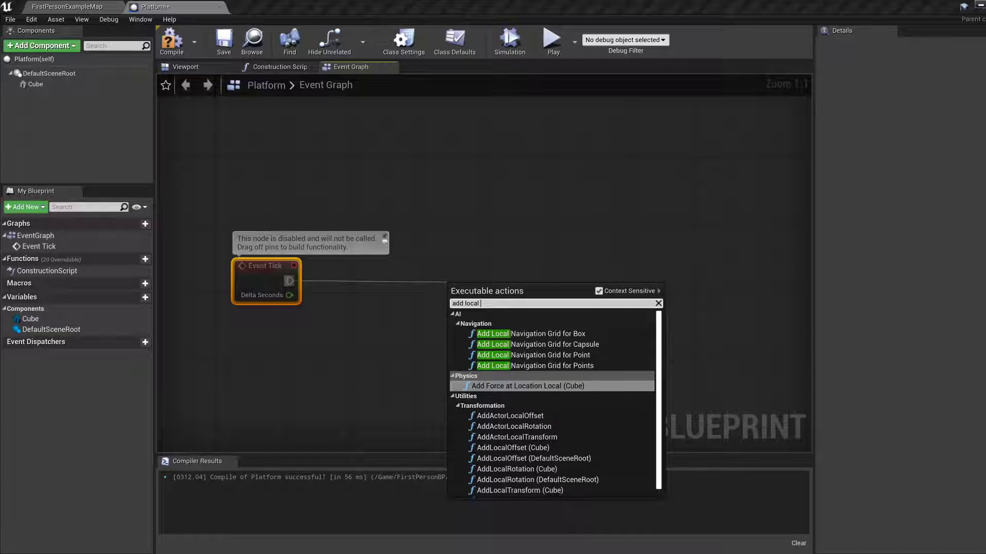
type(" ro")
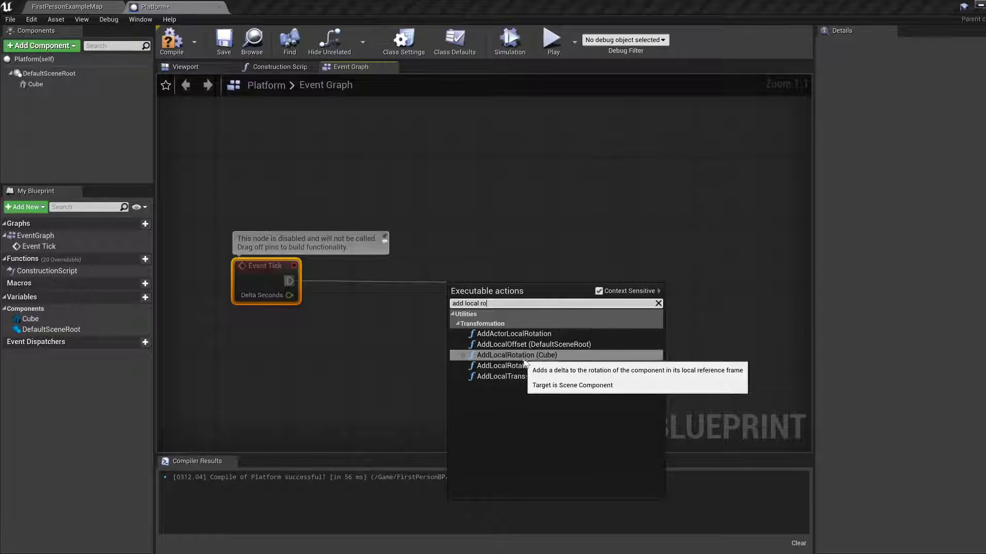
left_click(525, 334)
left_click_drag(513, 291, 446, 263)
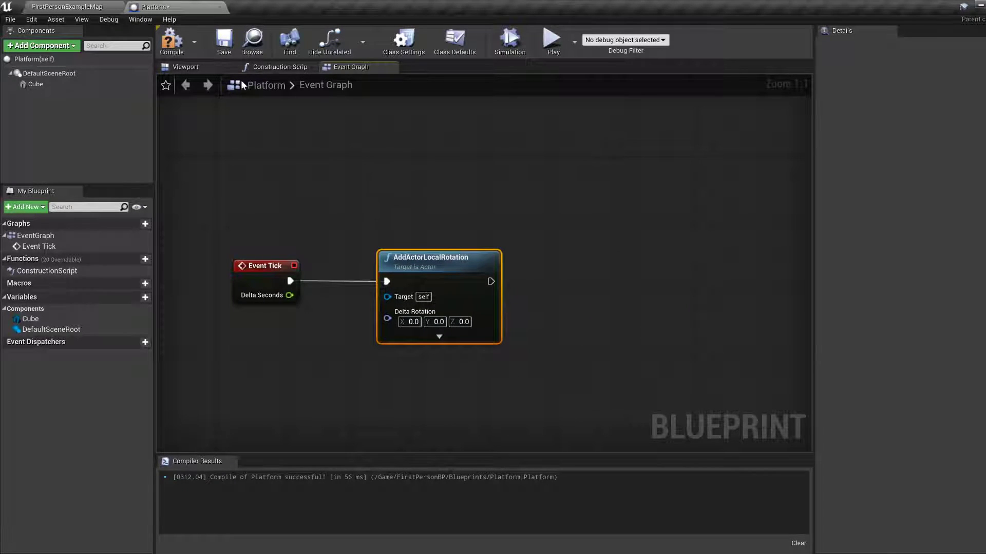
Try rotating the Cube component about its Z axis in the Blueprint preview, returning it to 0° and to the move gizmo.
left_click(185, 67)
left_click(469, 257)
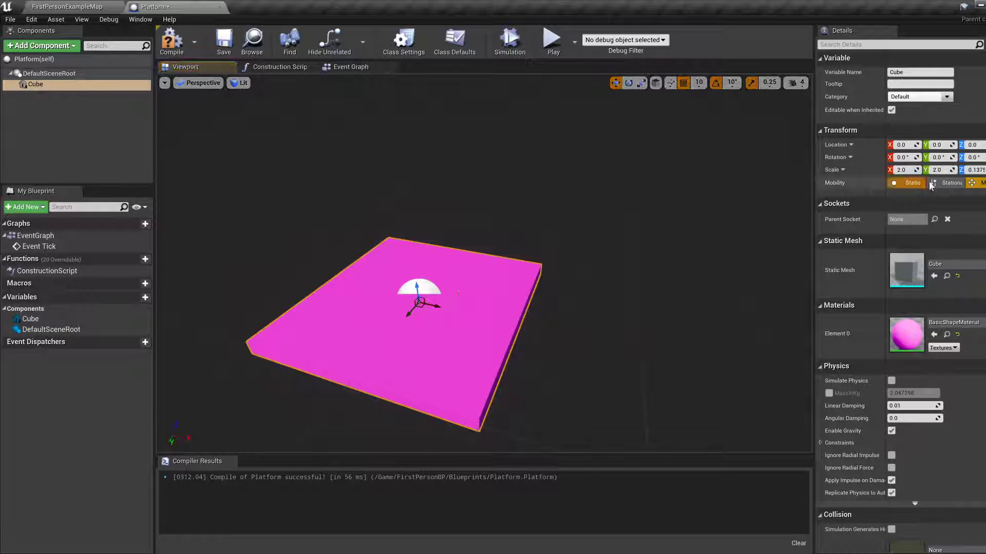
key("e")
mouse_move(438, 313)
left_mouse_down()
mouse_move(385, 331)
mouse_move(408, 331)
mouse_move(448, 304)
mouse_move(438, 313)
left_mouse_up()
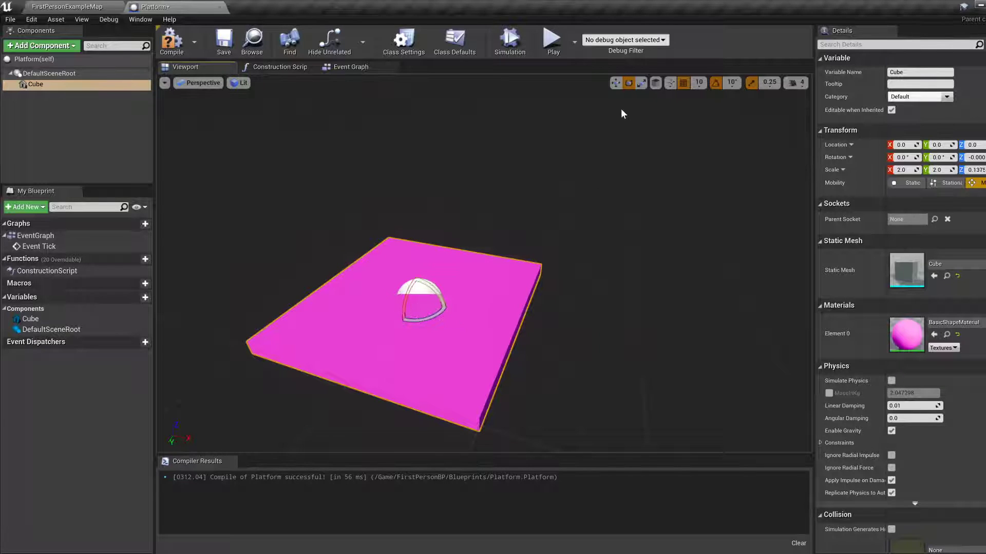
left_click(616, 83)
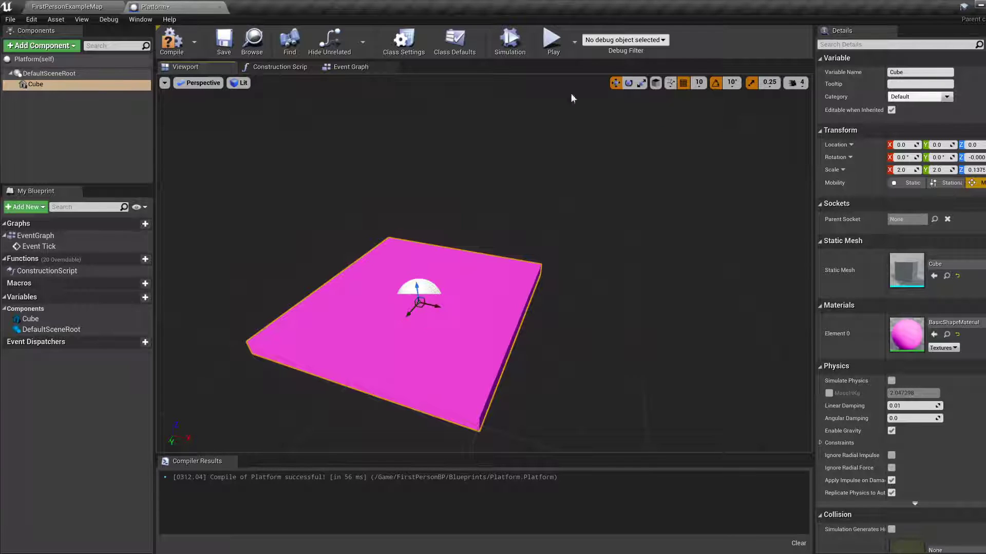
Move the AddActorLocalRotation node farther from Event Tick in the Event Graph.
left_click(343, 68)
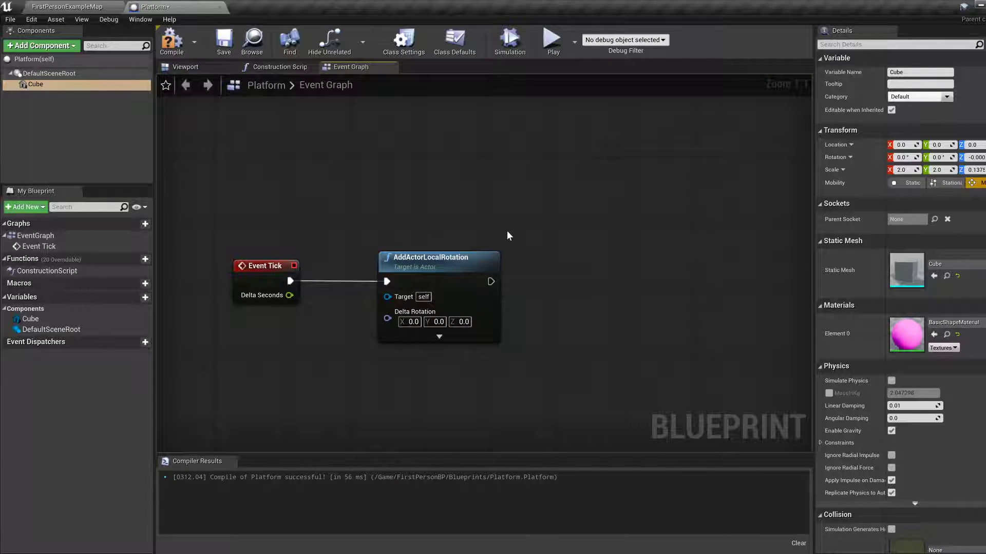
right_click_drag(507, 231, 479, 221)
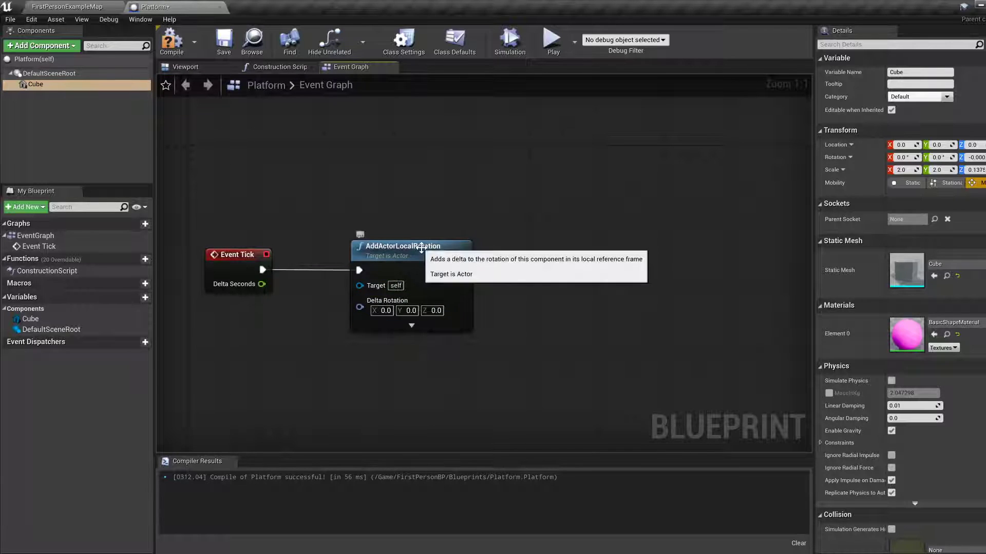
left_click_drag(418, 247, 460, 247)
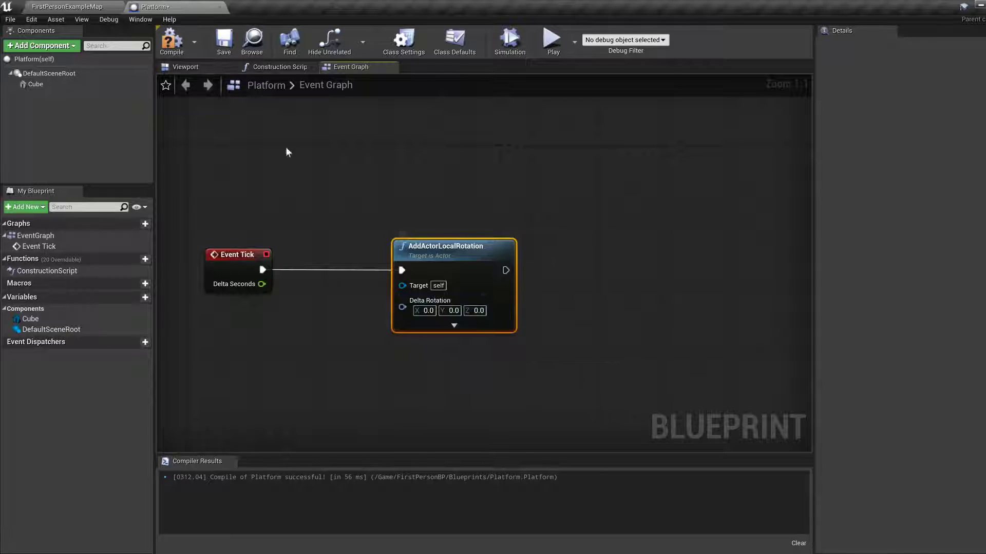
Try spinning the platform's Cube around its vertical axis once more, ending back at its original angle with the move gizmo.
left_click(191, 69)
left_click(468, 288)
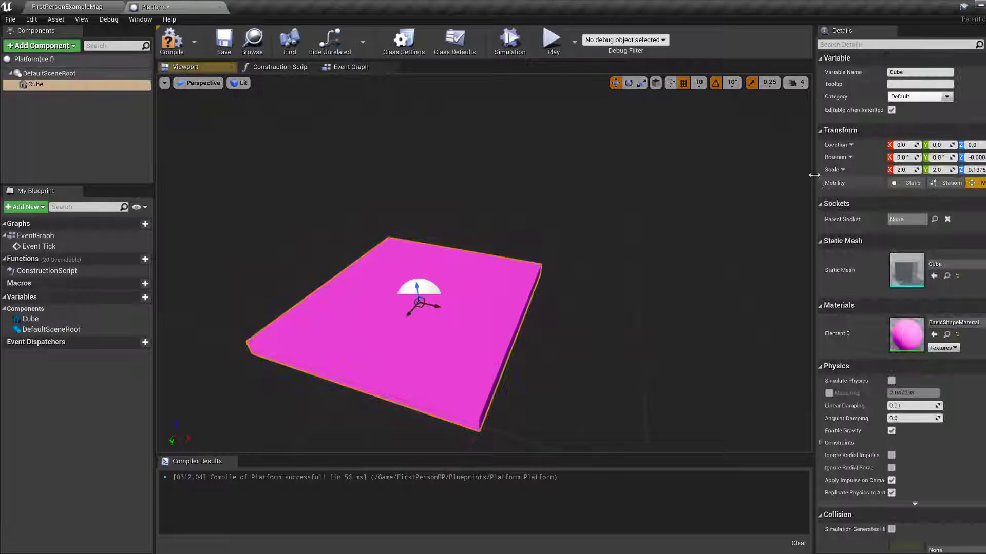
key("e")
mouse_move(447, 316)
left_mouse_down()
mouse_move(411, 335)
mouse_move(445, 301)
mouse_move(440, 320)
mouse_move(451, 307)
left_mouse_up()
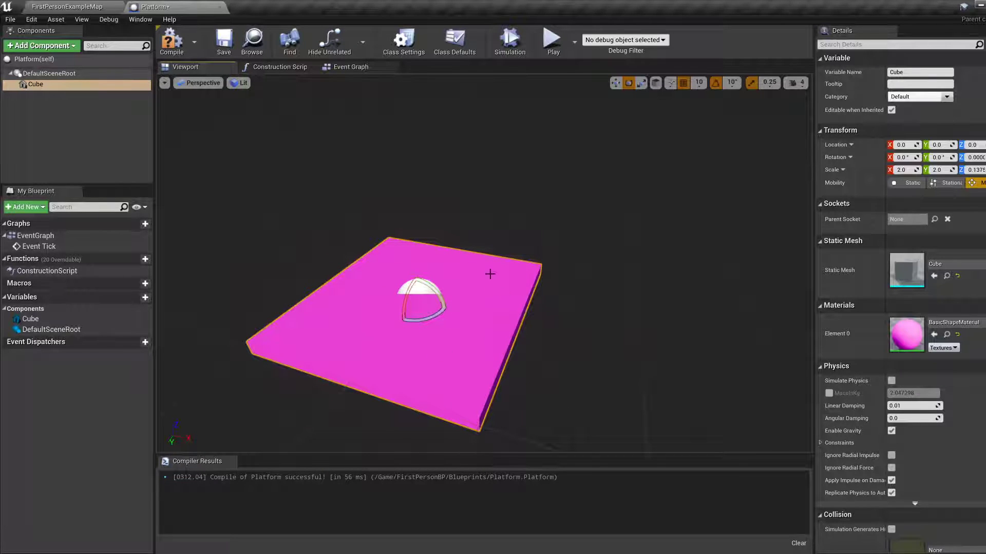
key("w")
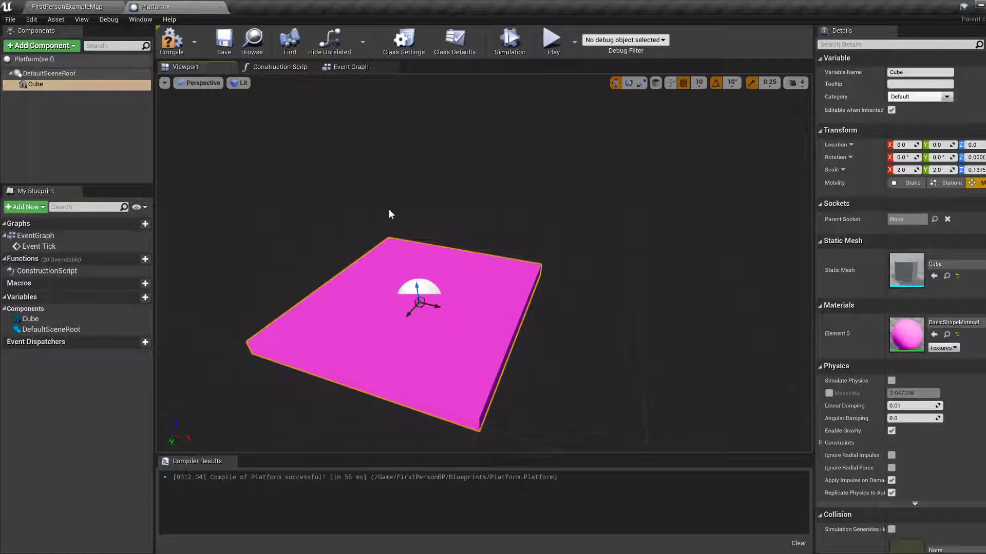
Set the AddActorLocalRotation node's Delta Rotation Z to 5.0, and compile and save the Platform Blueprint.
left_click(352, 66)
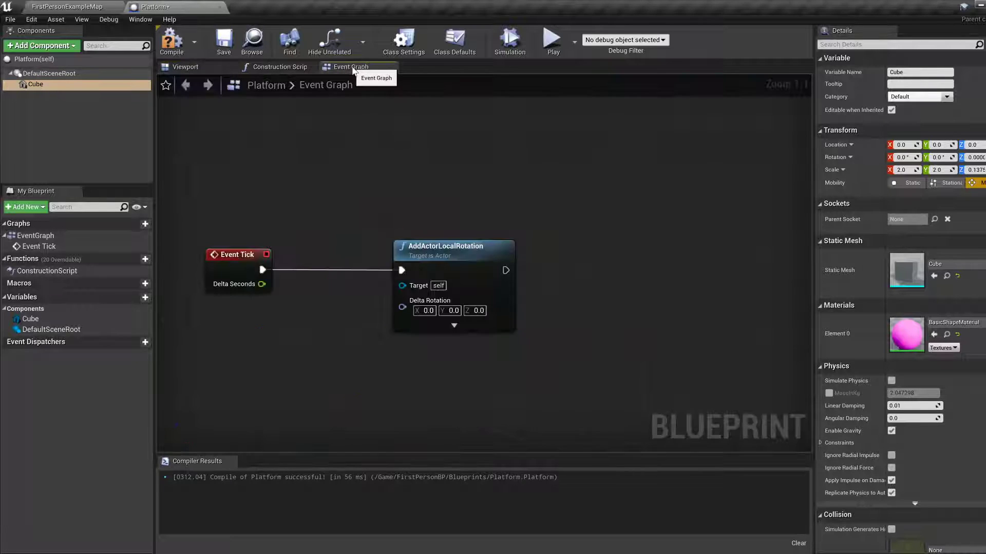
left_click(479, 311)
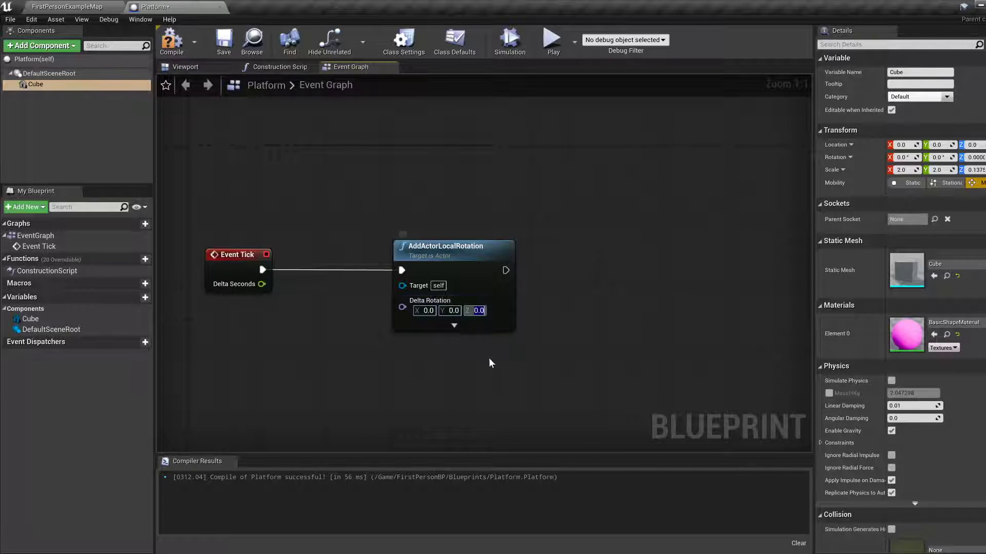
type("5.0")
left_click(175, 53)
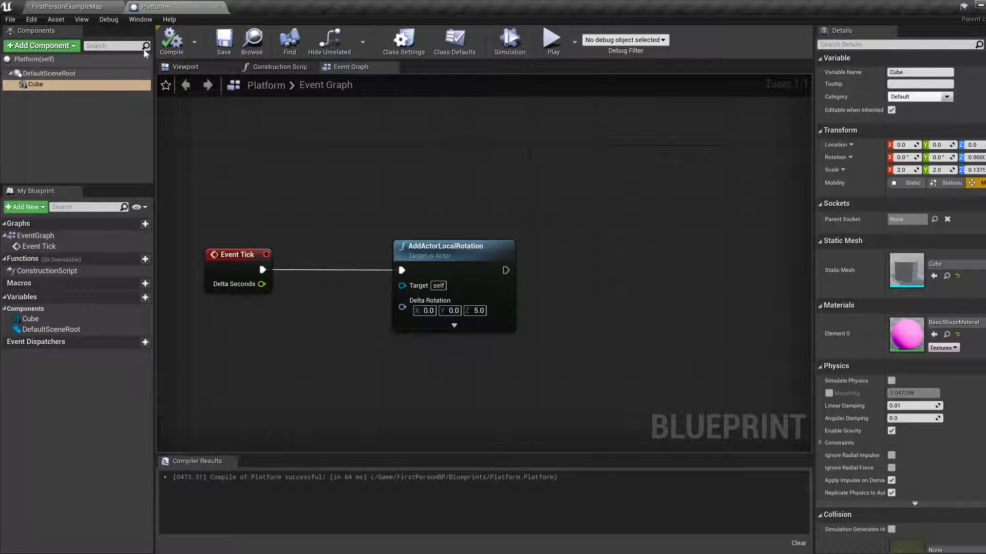
left_click(224, 41)
Place a Platform instance on the open floor of FirstPersonExampleMap at location X 720, Y -430, Z 170.
left_click(183, 67)
left_click(70, 12)
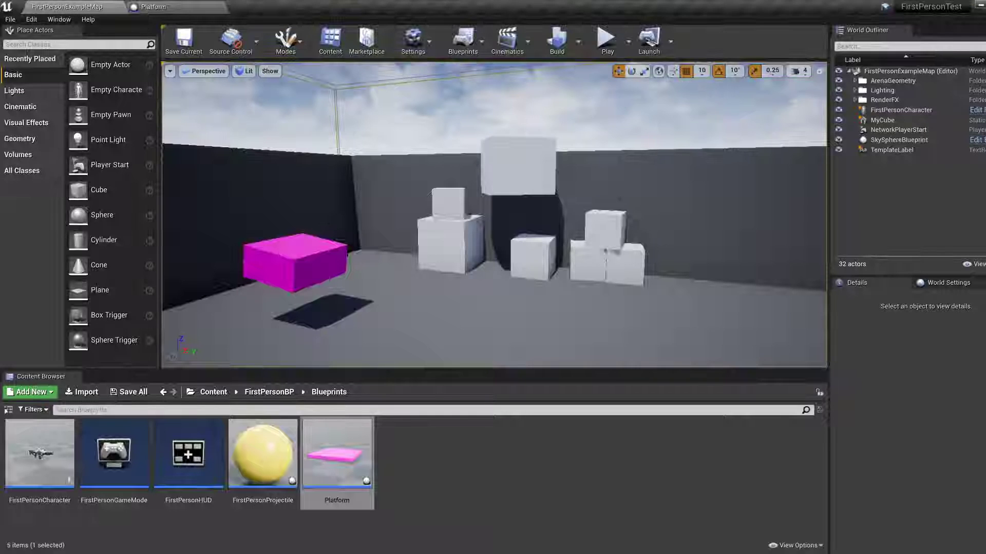
right_click_drag(517, 333, 587, 361)
key("w")
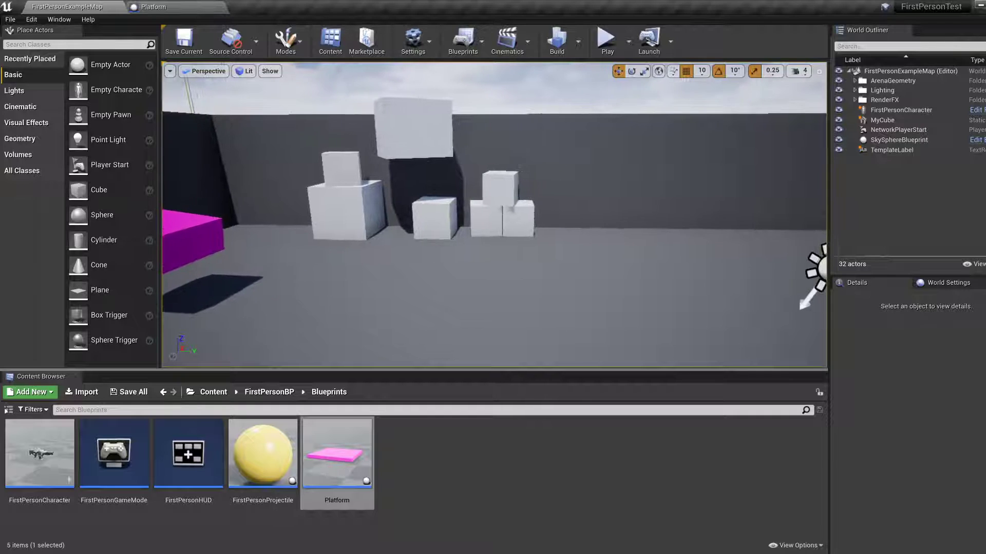
left_click_drag(356, 462, 491, 313)
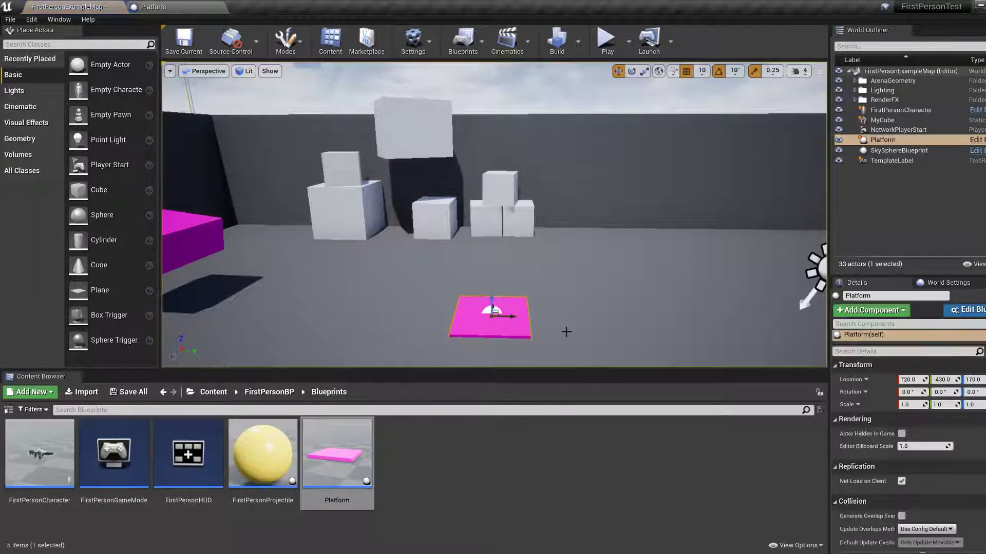
Raise the placed Platform above the floor to a Z location of 350.
right_click_drag(566, 332, 569, 351)
left_click_drag(489, 280, 489, 217)
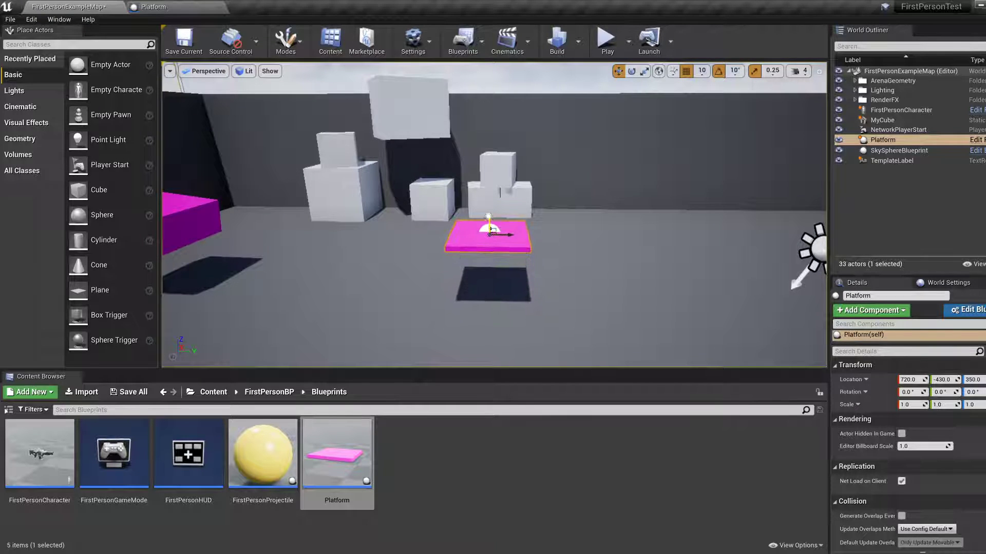
key("w")
right_click_drag(488, 216, 489, 228)
key("s")
key("d")
key("w")
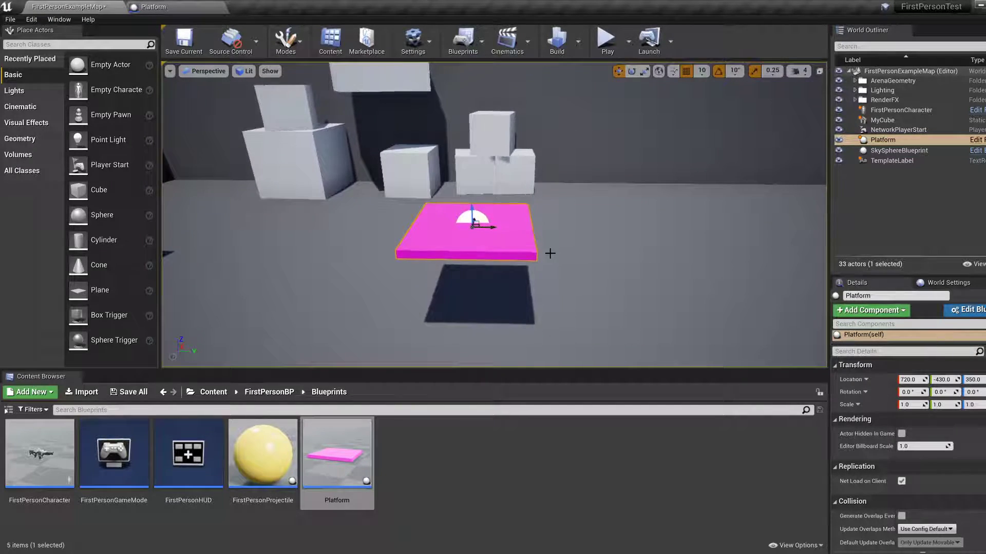
Play the level, walk around and under the platform to check its rotation, and stop the play session.
left_click(607, 39)
key("w")
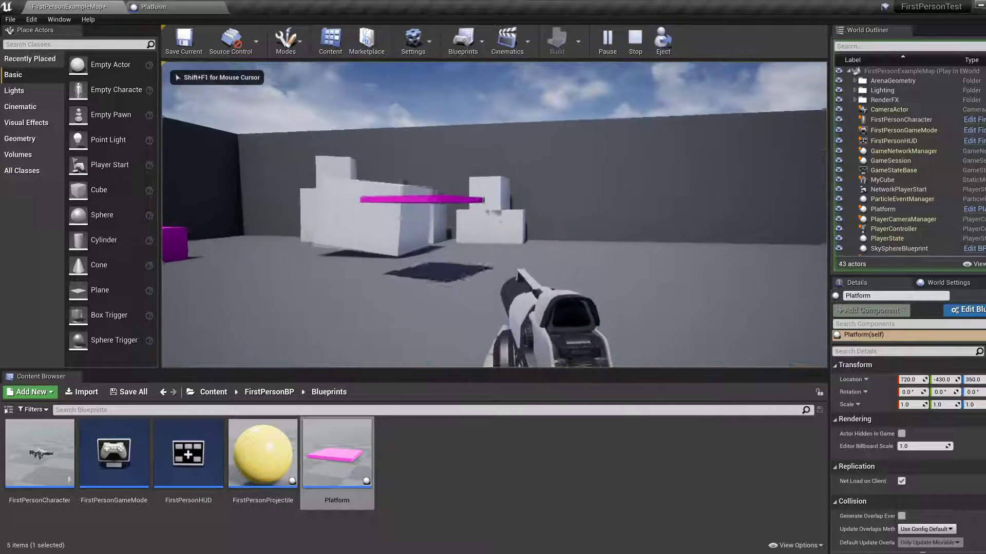
key("w")
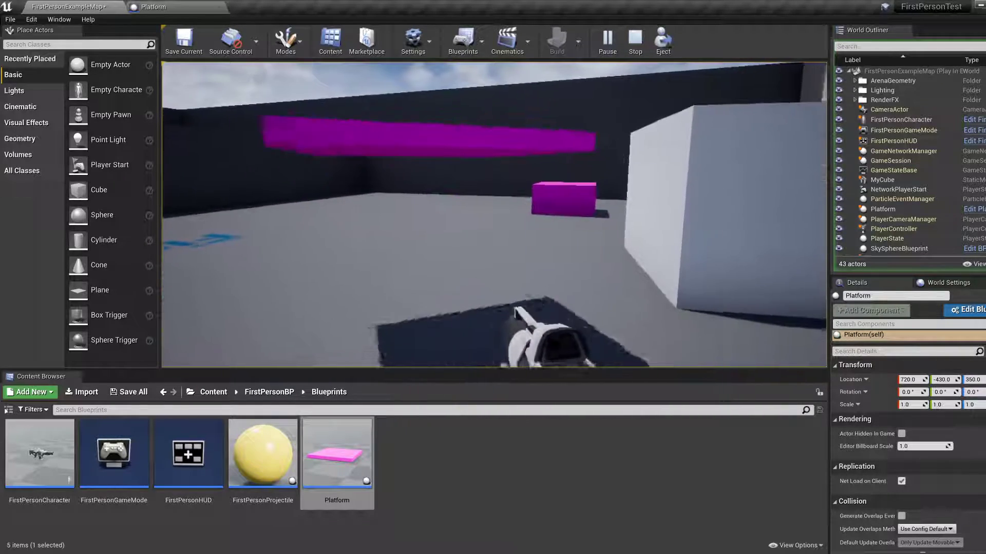
key("a")
key("w")
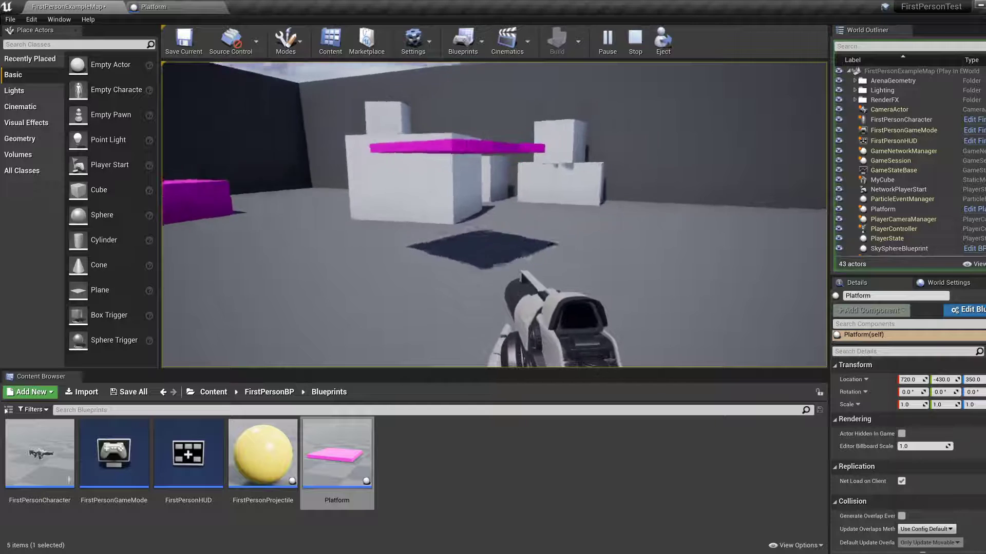
key("s")
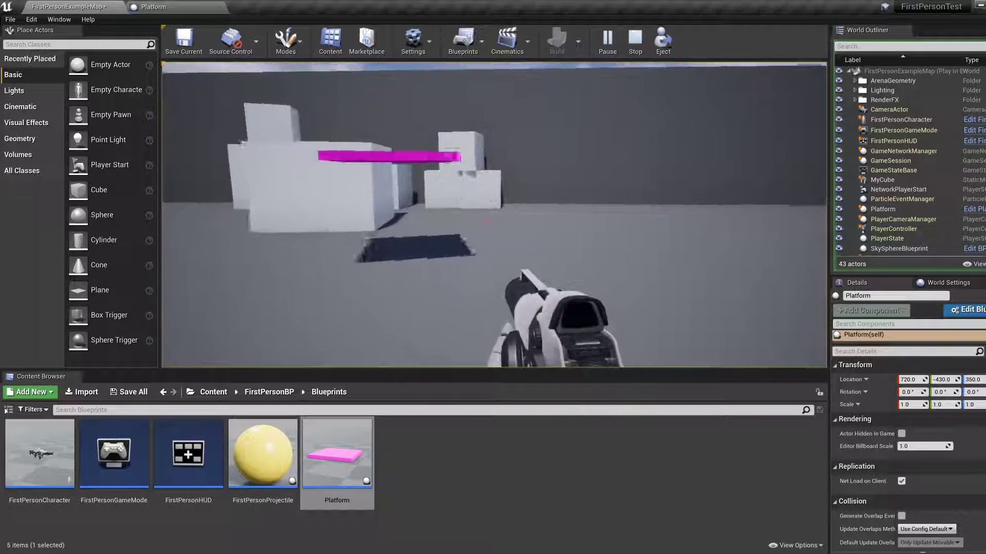
key("w")
key("Escape")
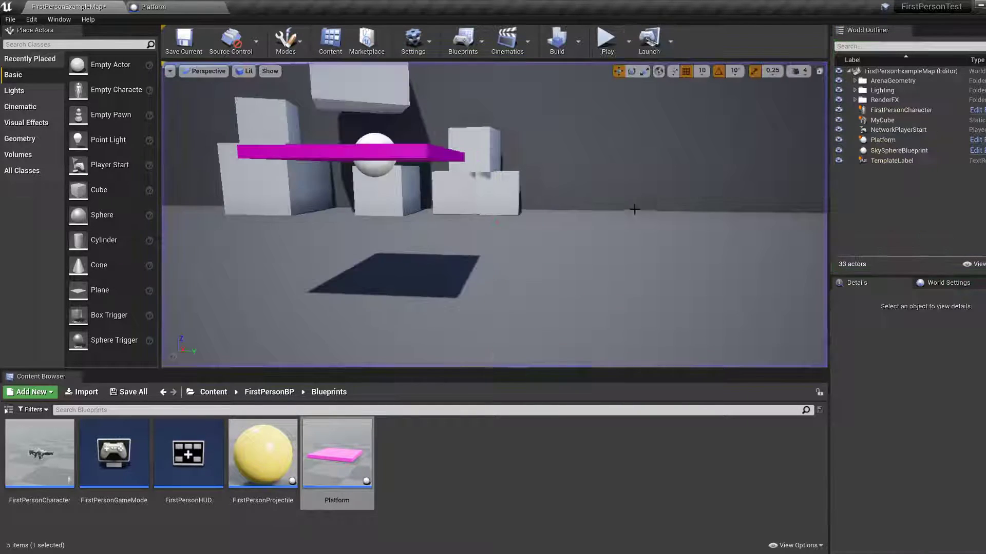
left_click(162, 8)
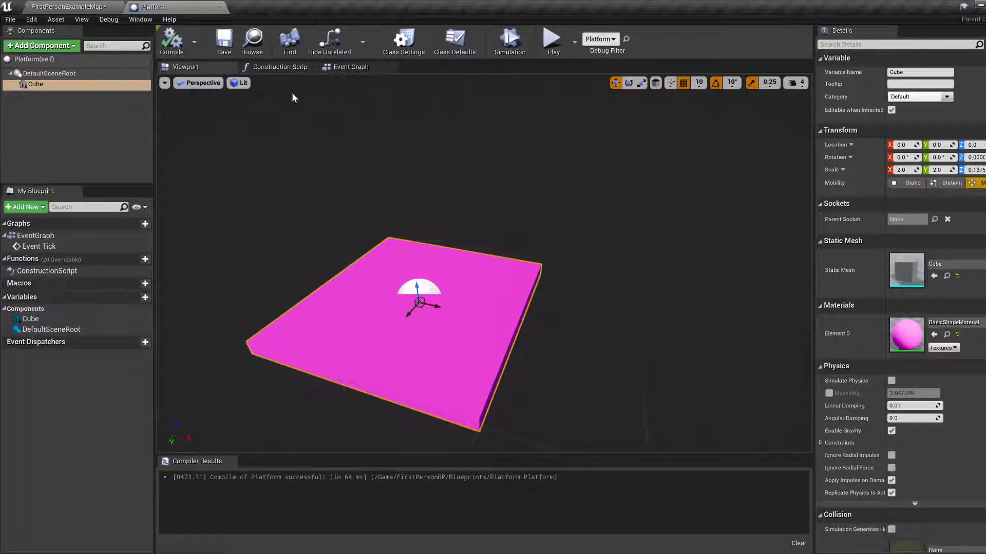
left_click(346, 67)
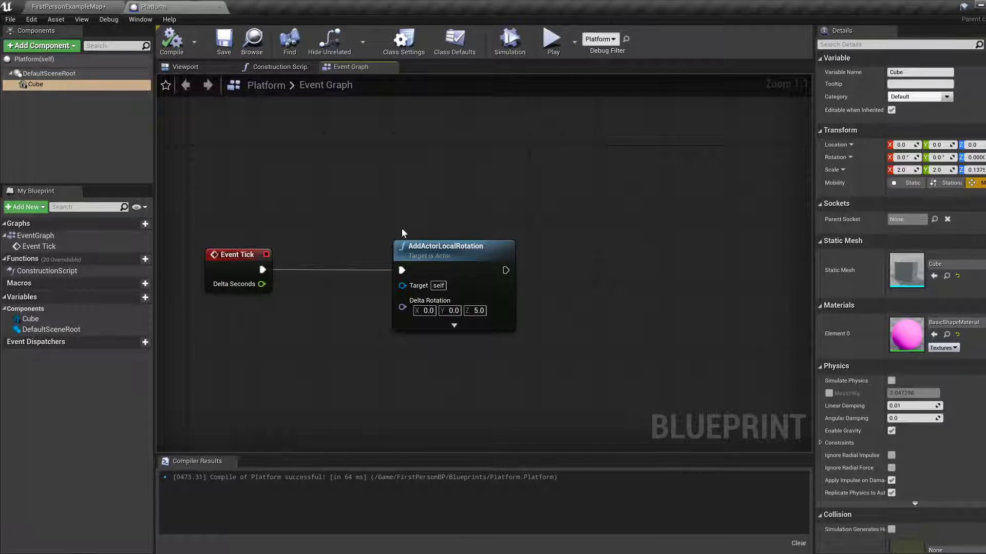
left_click(68, 6)
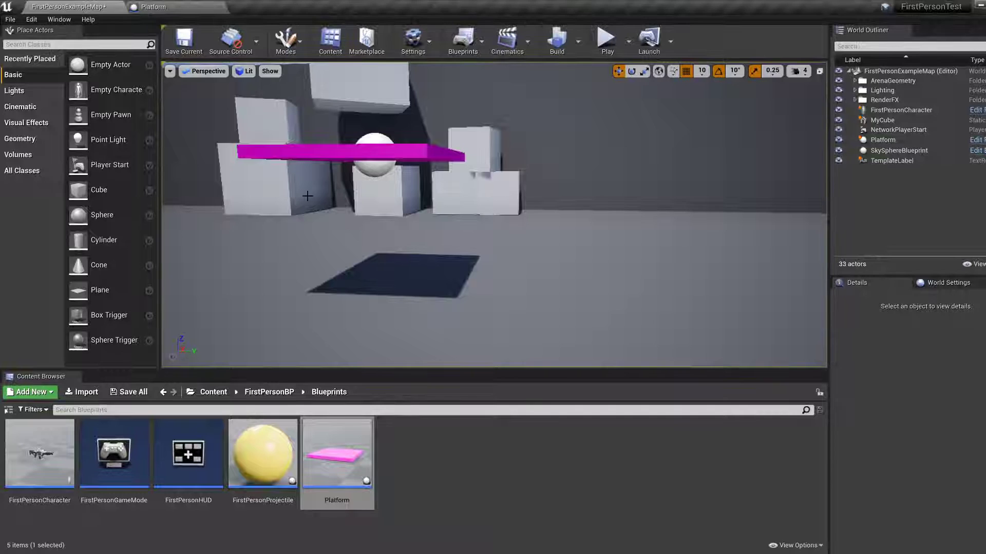
Place a second Platform instance beside the first one at location X 800, Y -70, Z 340.
mouse_move(494, 216)
right_mouse_down()
mouse_move(490, 144)
mouse_move(496, 232)
right_mouse_up()
left_click_drag(350, 460, 657, 181)
right_click_drag(649, 182, 650, 210)
key("w")
key("s")
right_click_drag(624, 274, 624, 274)
key("d")
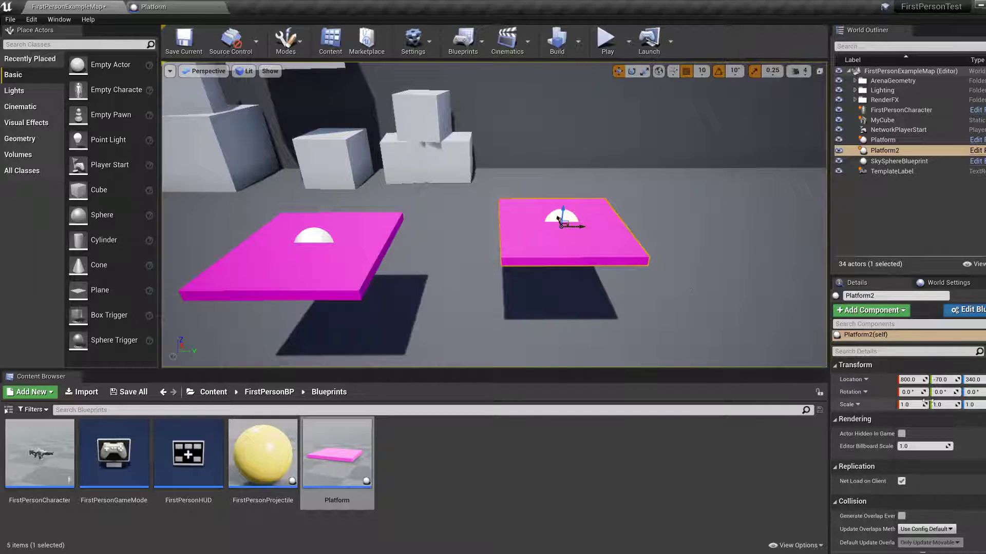
Scale the second platform uniformly to 0.5 and raise it to a Z location of 440.
key("r")
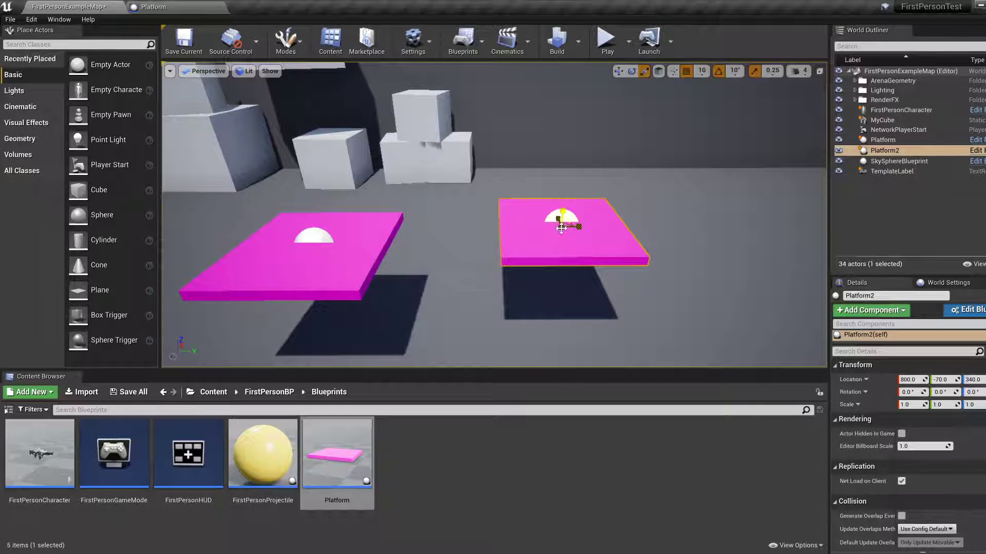
left_click_drag(561, 228, 544, 244)
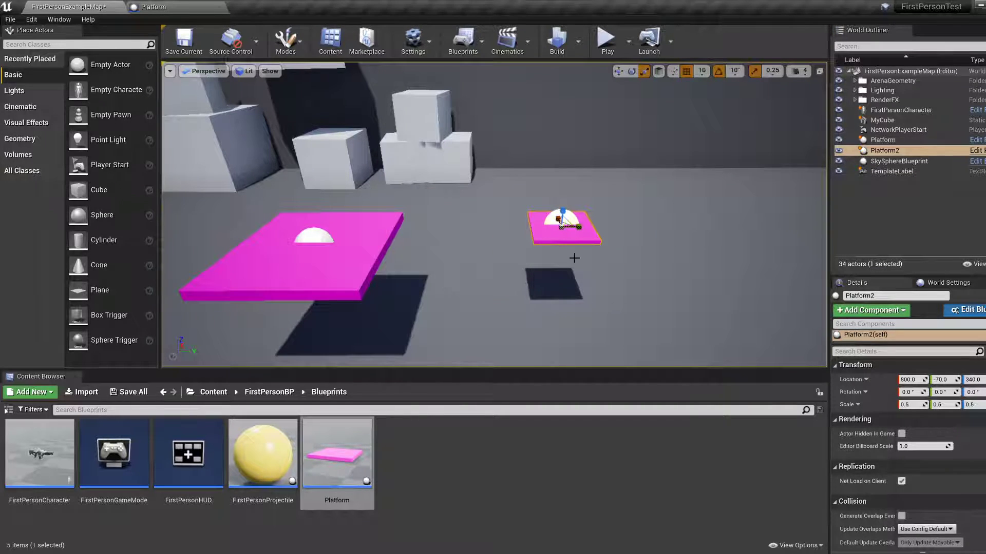
key("e")
key("w")
left_click_drag(565, 209, 402, 101)
Play the level, approach both platforms to compare their rotation, and stop the play session.
left_click(607, 40)
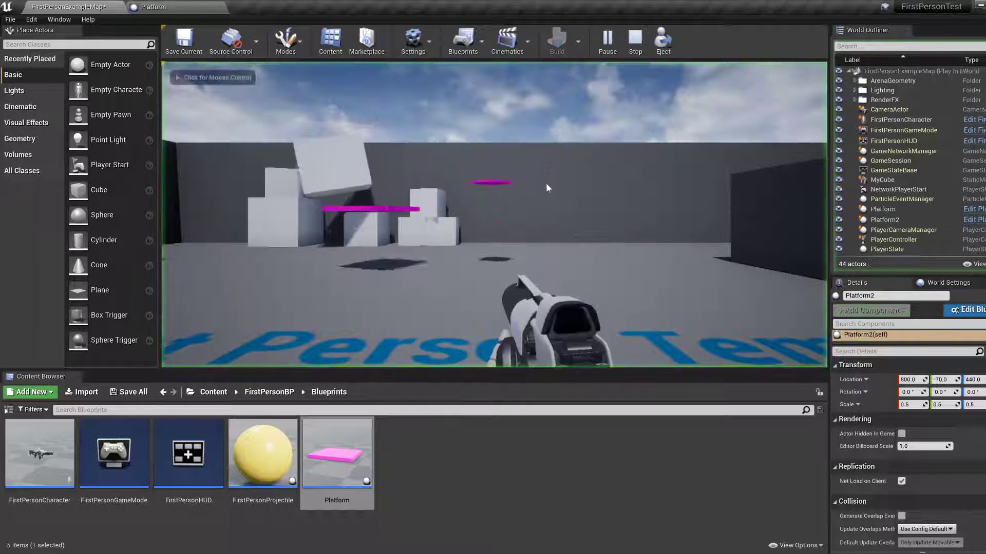
key("w")
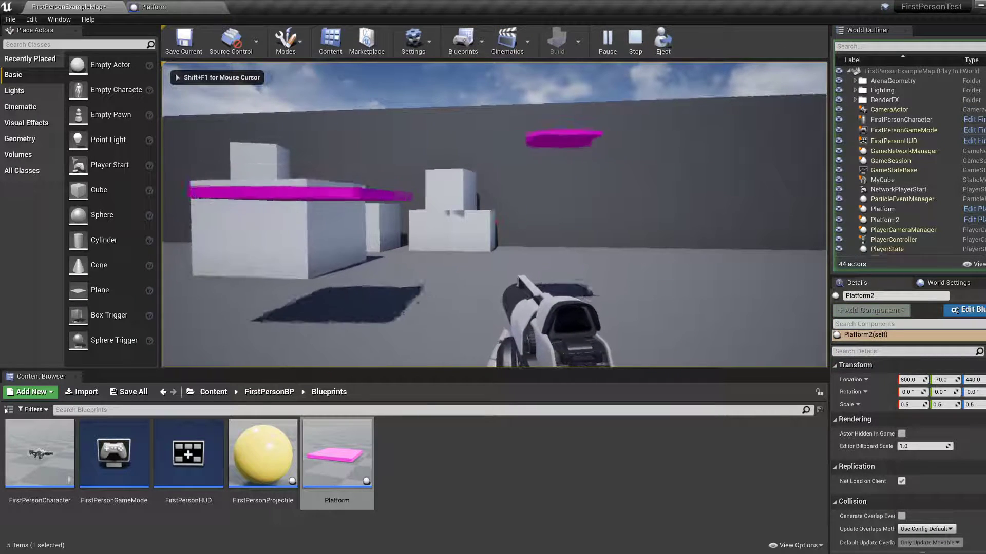
key("a")
key("a")
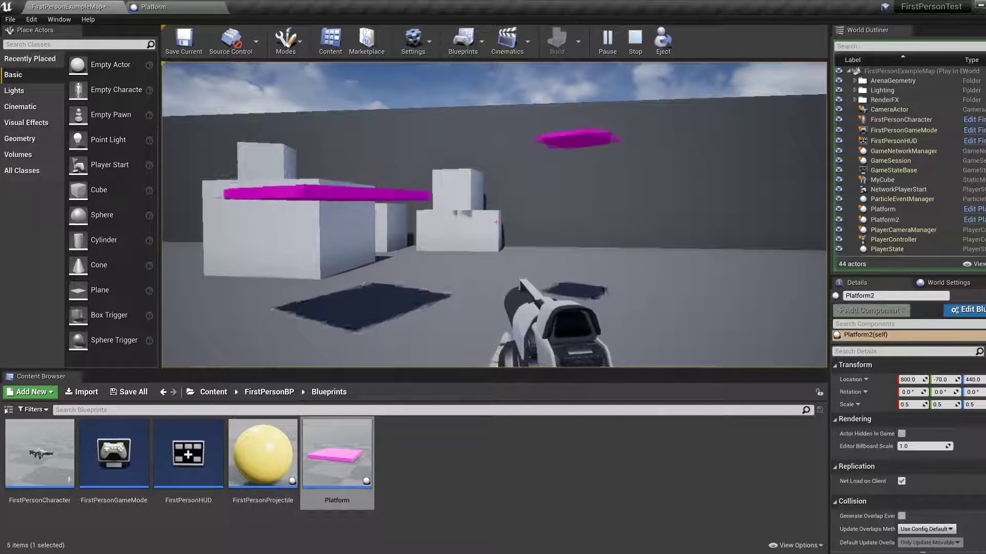
key("Escape")
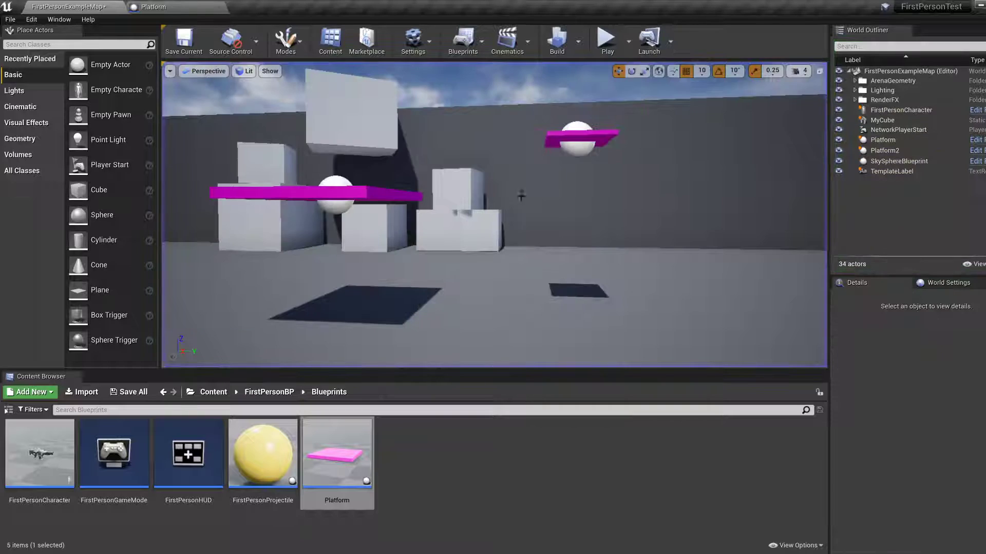
Recompile the Platform Blueprint with the Delta Rotation Z at 5.0, and return to the FirstPersonExampleMap level.
left_click(154, 6)
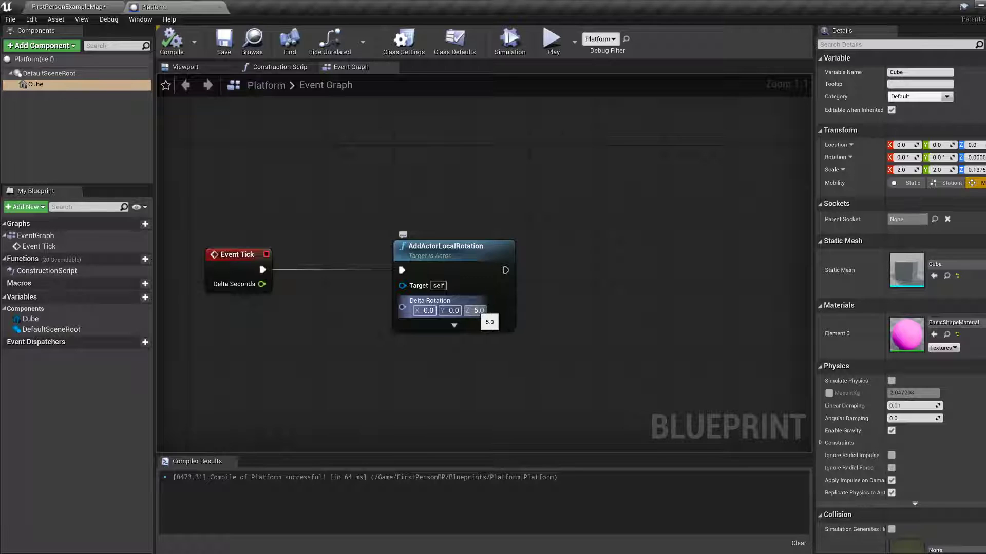
left_click(478, 311)
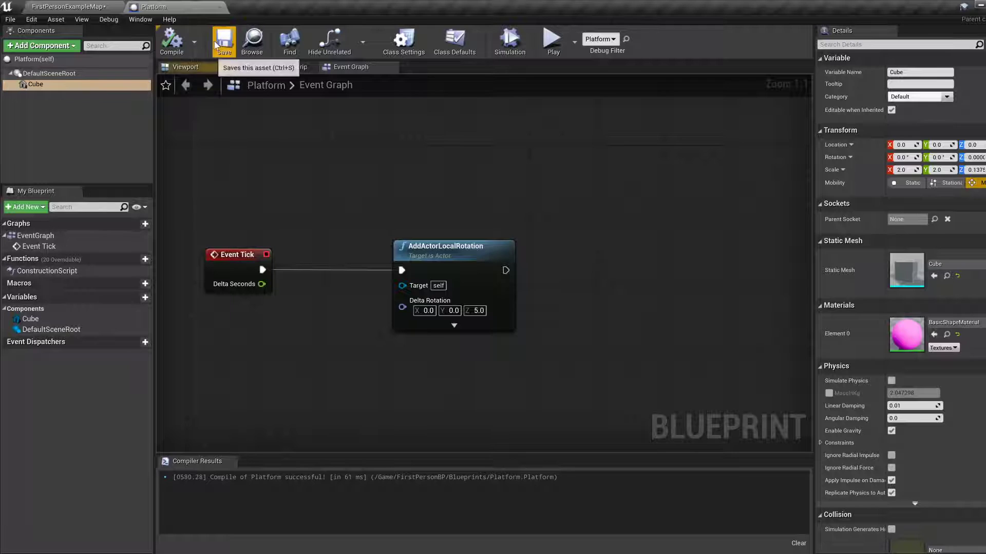
left_click(69, 7)
key("w")
mouse_move(365, 163)
right_mouse_down()
mouse_move(359, 128)
mouse_move(365, 170)
mouse_move(362, 154)
right_mouse_up()
key("s")
key("w")
mouse_move(520, 233)
right_mouse_down()
mouse_move(519, 241)
mouse_move(519, 233)
right_mouse_up()
key("s")
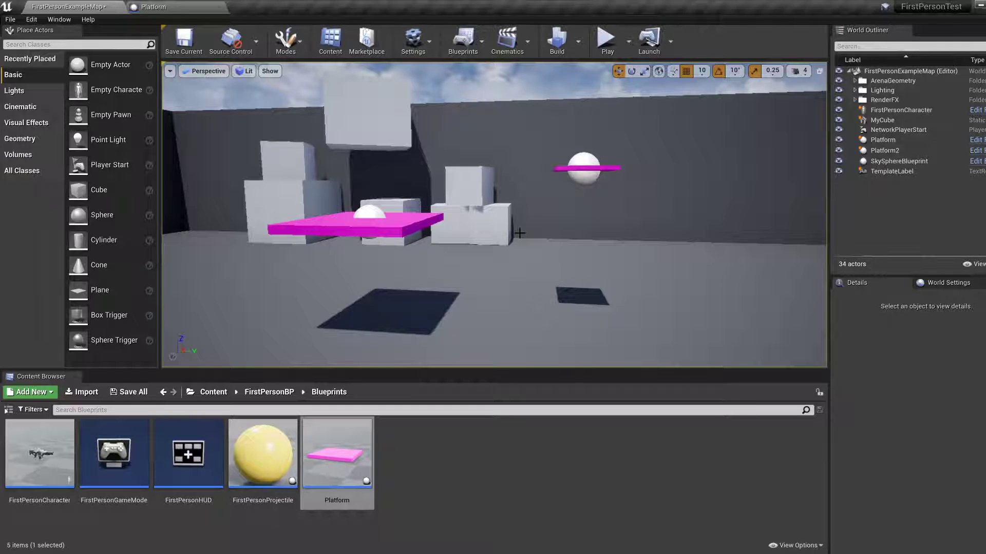